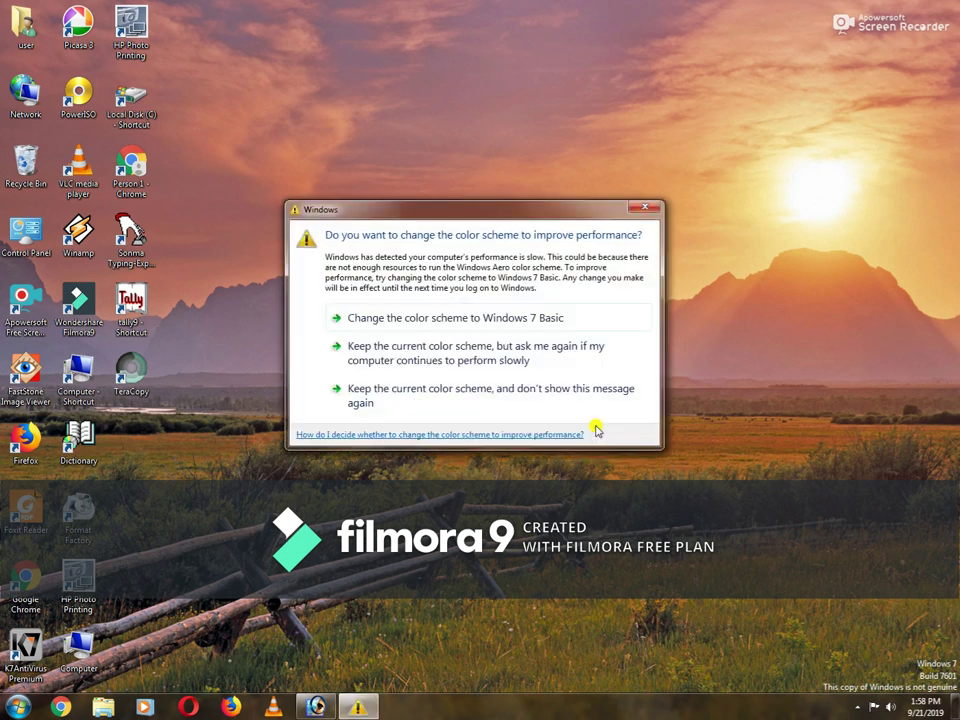
Dismiss the colour-scheme performance prompt and refresh the desktop three times.
click(645, 207)
right_click(618, 189)
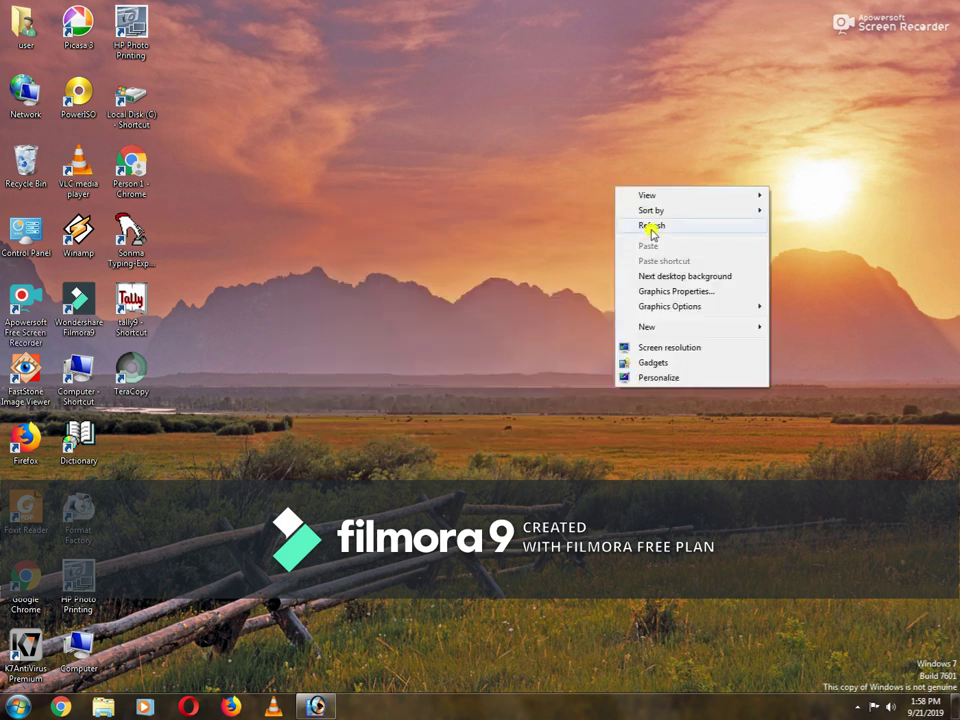
click(651, 225)
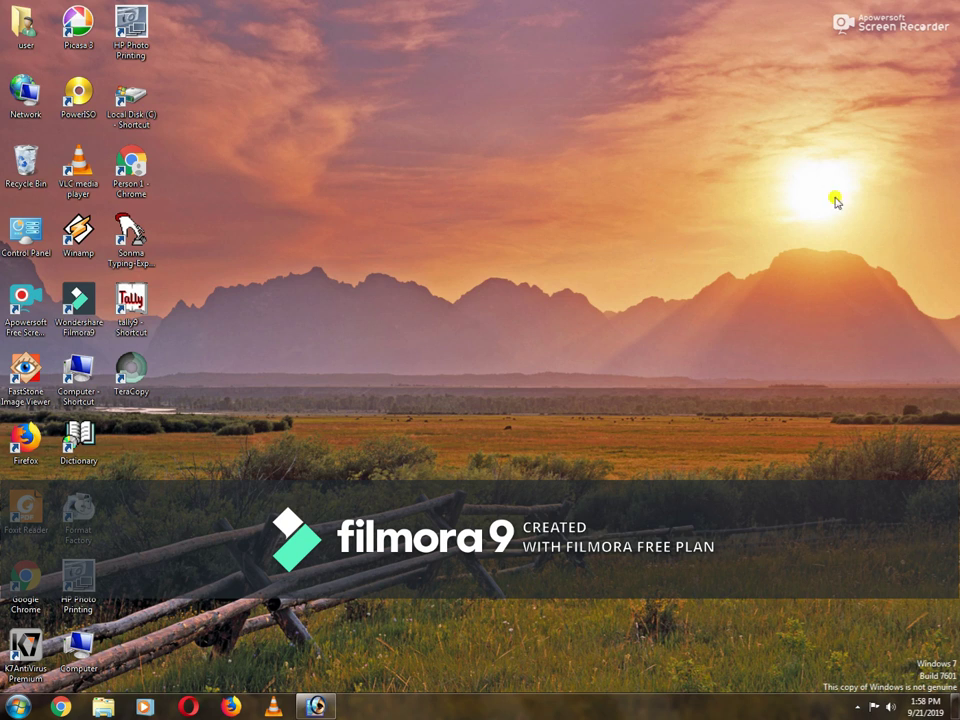
right_click(765, 158)
click(797, 197)
mouse_move(316, 707)
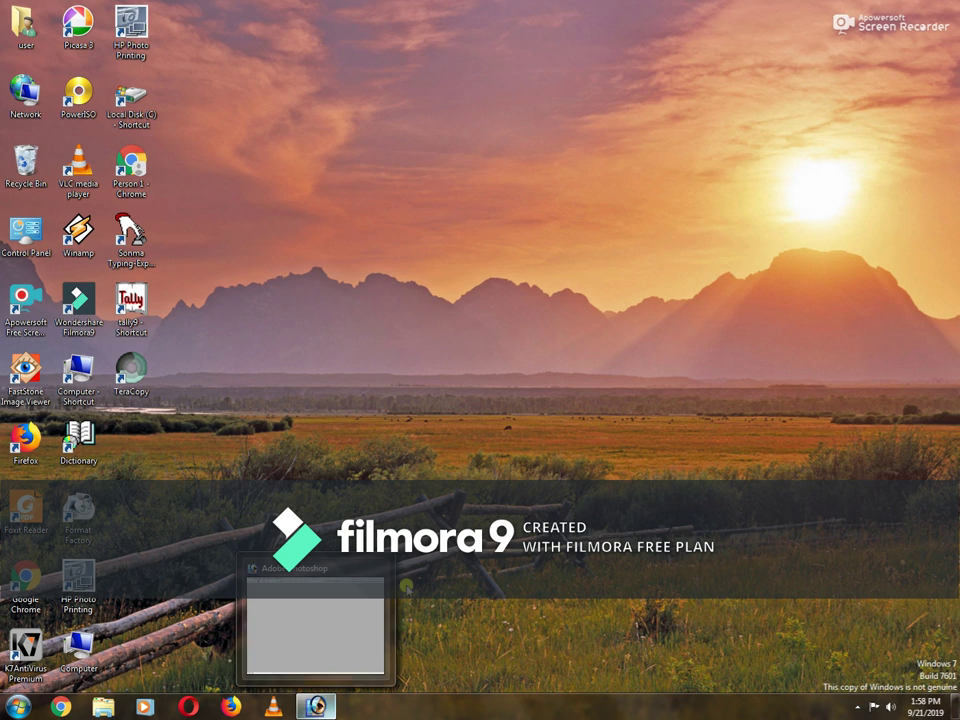
right_click(430, 443)
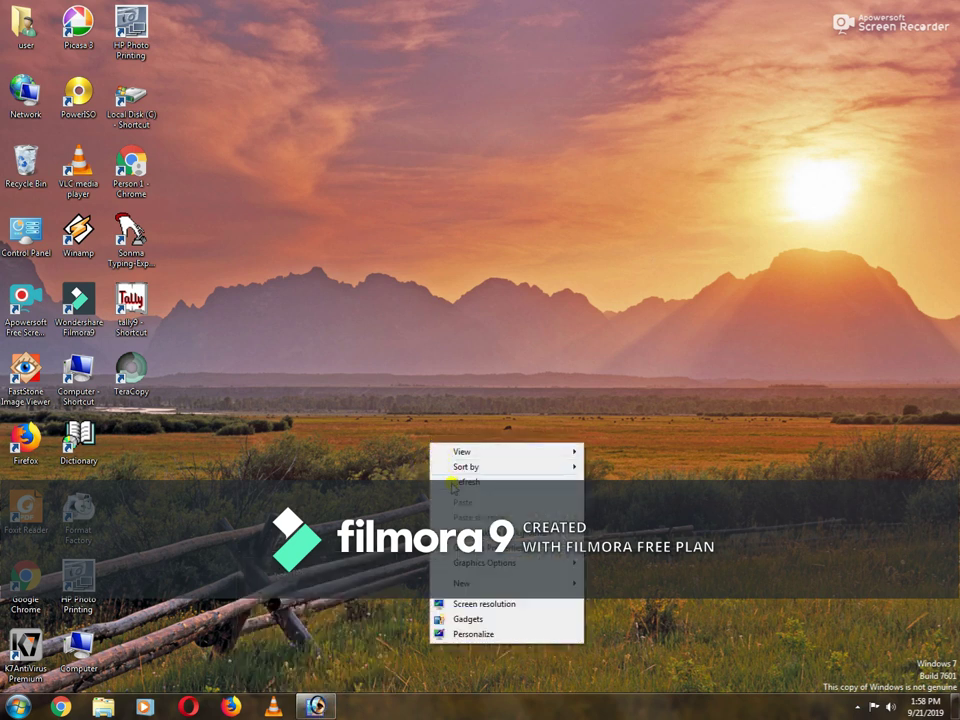
click(452, 484)
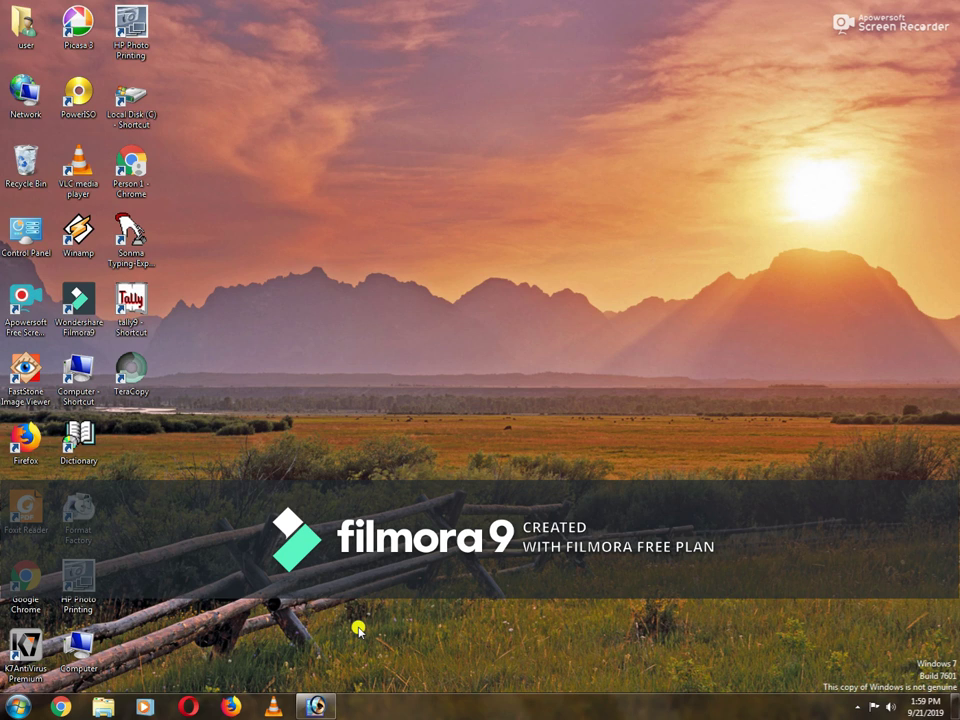
click(316, 706)
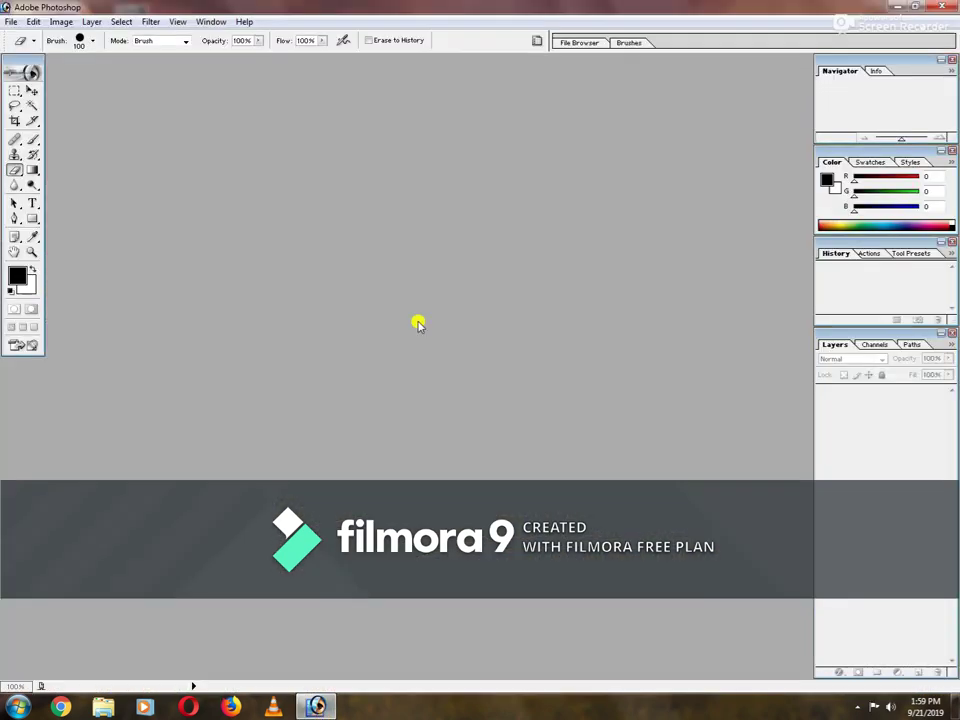
double_click(530, 193)
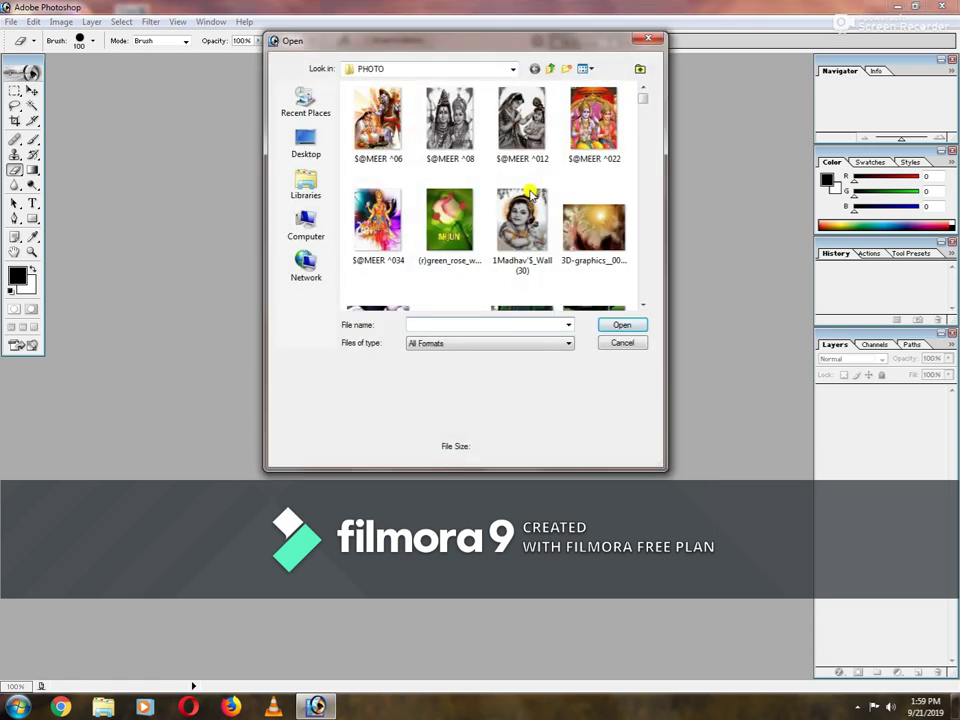
click(530, 193)
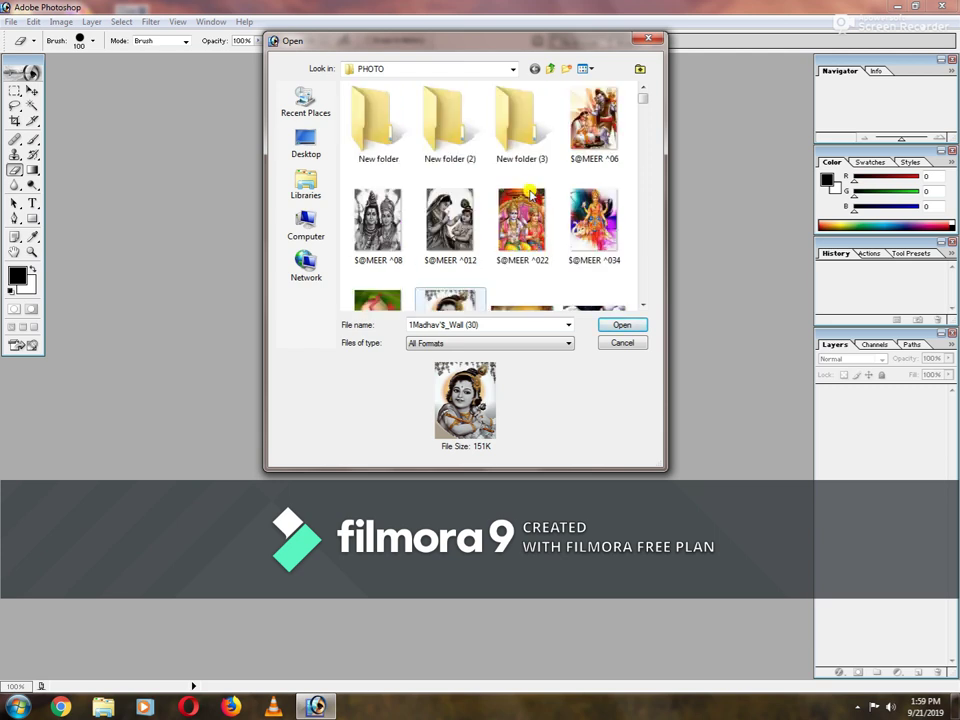
scroll(530, 193, down, 3)
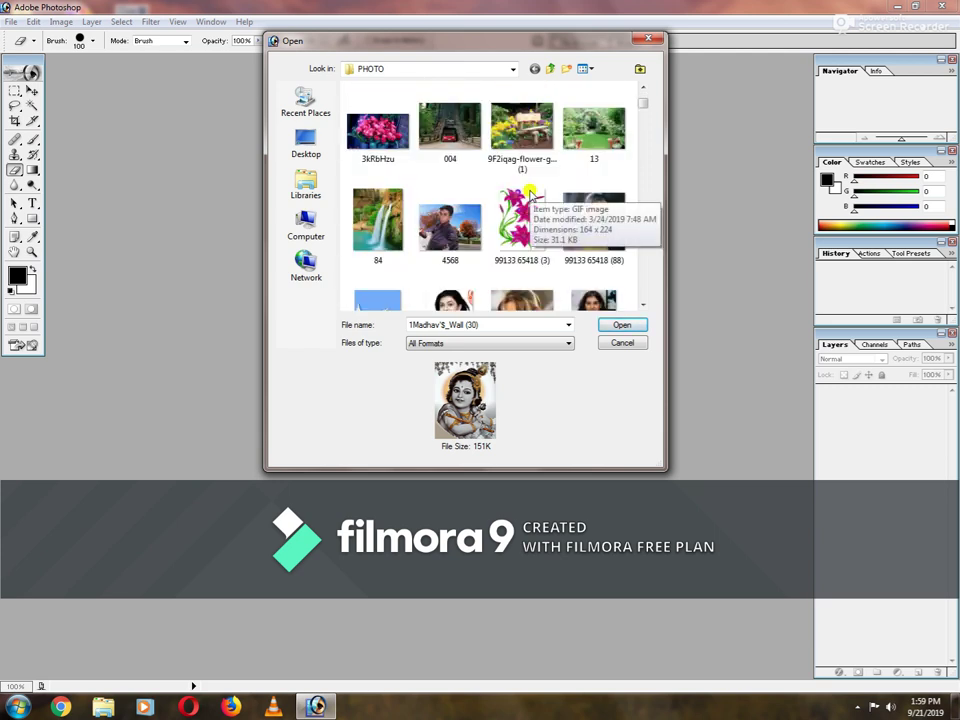
scroll(527, 193, down, 3)
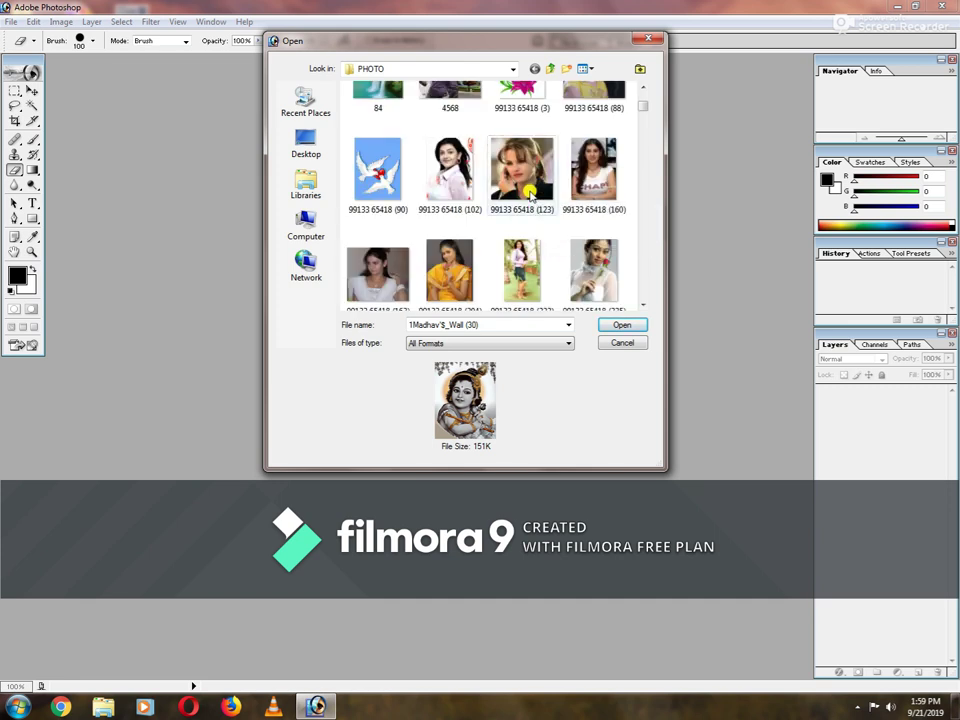
double_click(527, 250)
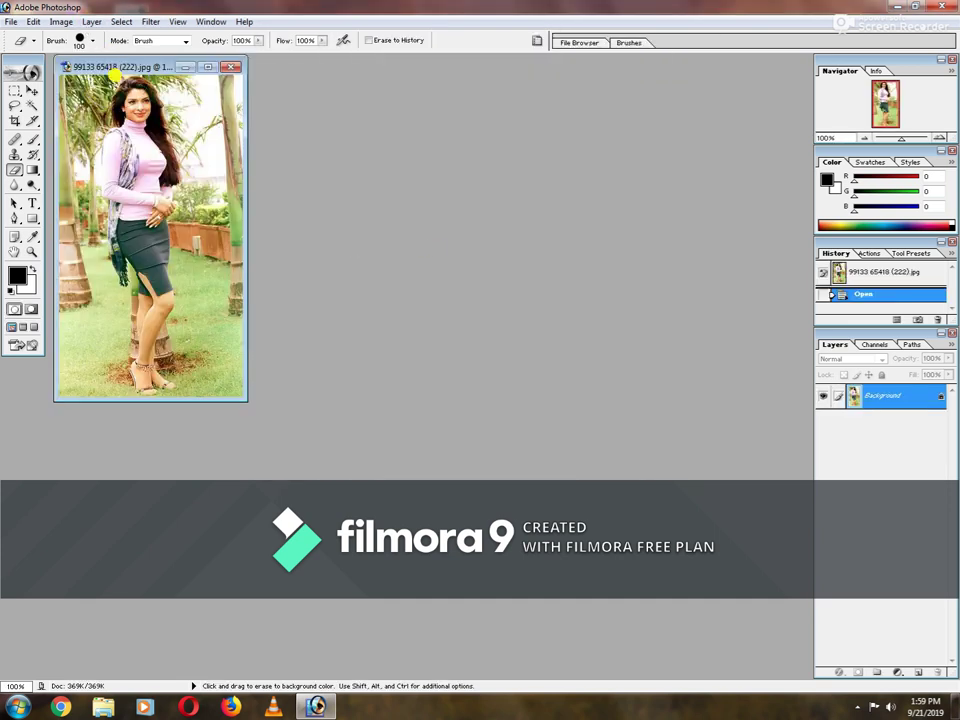
Centre the photo's document window and launch the Extract filter.
drag(115, 66, 275, 179)
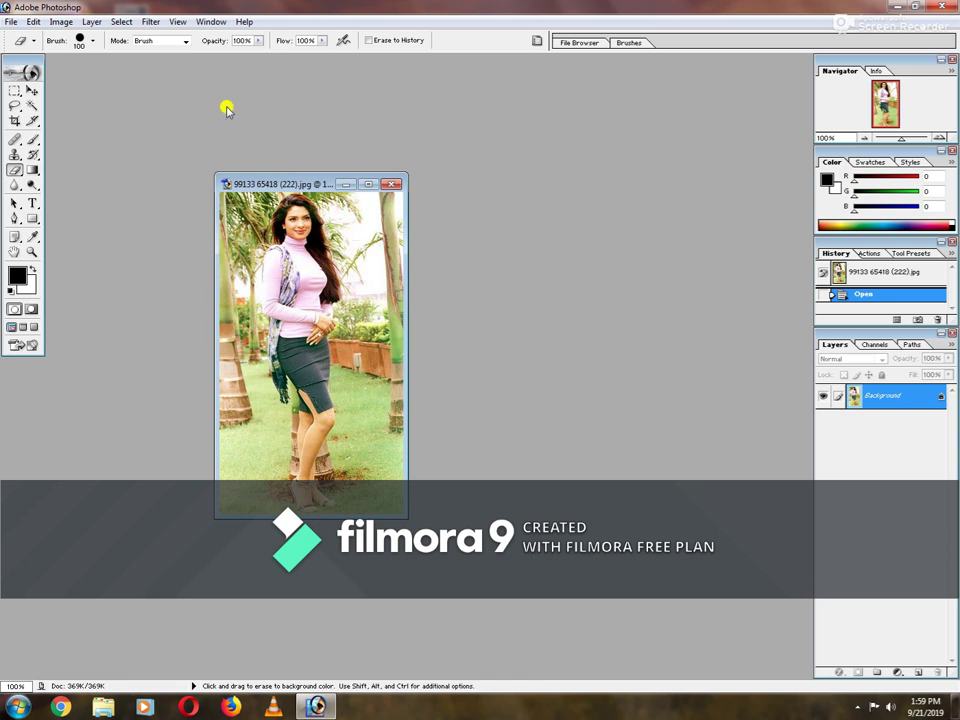
click(149, 22)
click(141, 58)
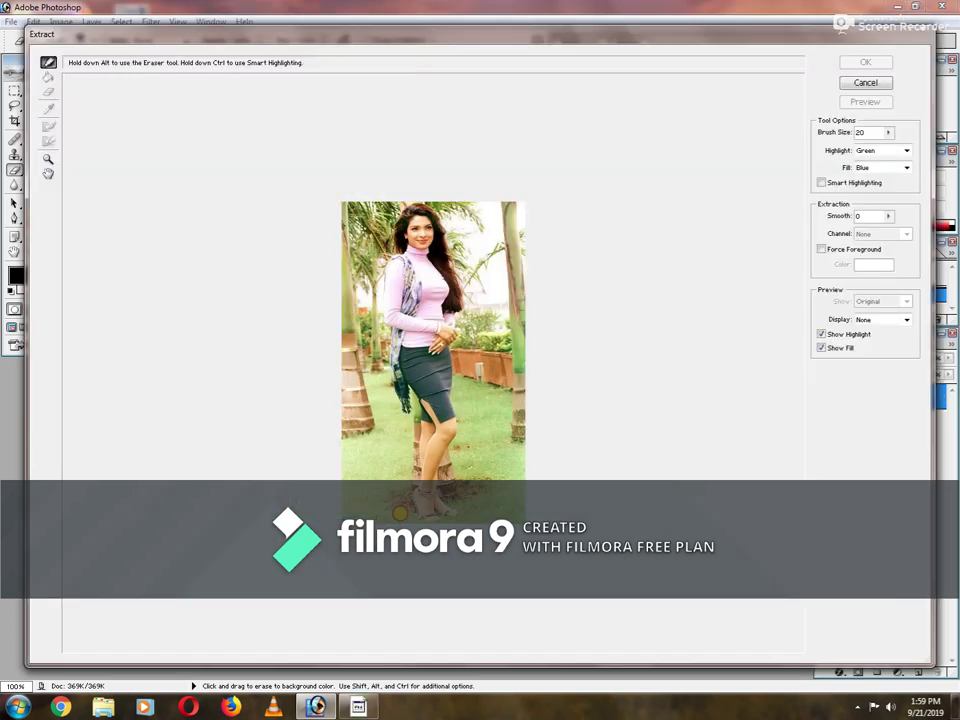
Highlight the woman's outline in Extract, fill her figure, and apply the extraction.
mouse_move(398, 486)
mouse_down()
mouse_move(366, 229)
mouse_move(379, 209)
mouse_move(444, 199)
mouse_move(484, 302)
mouse_move(484, 488)
mouse_up()
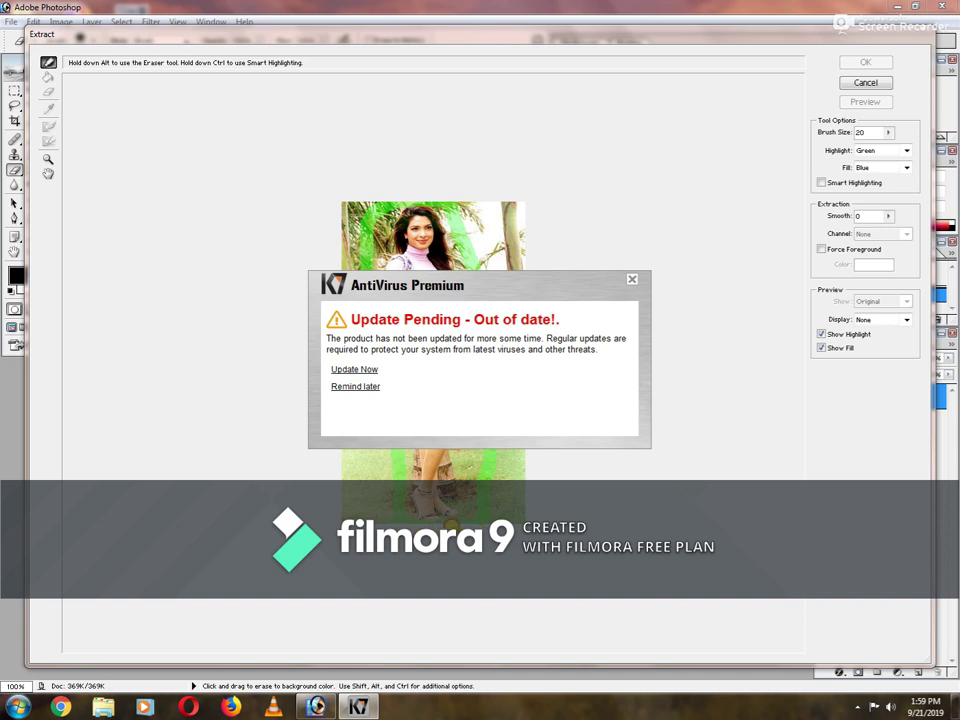
key(g)
click(362, 388)
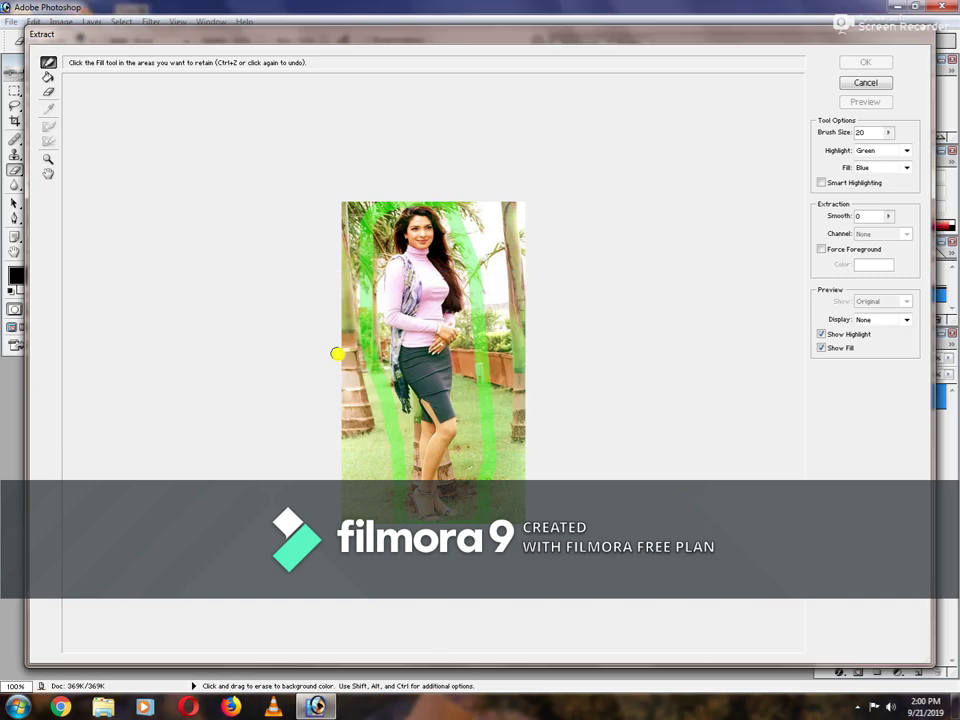
click(47, 76)
click(383, 282)
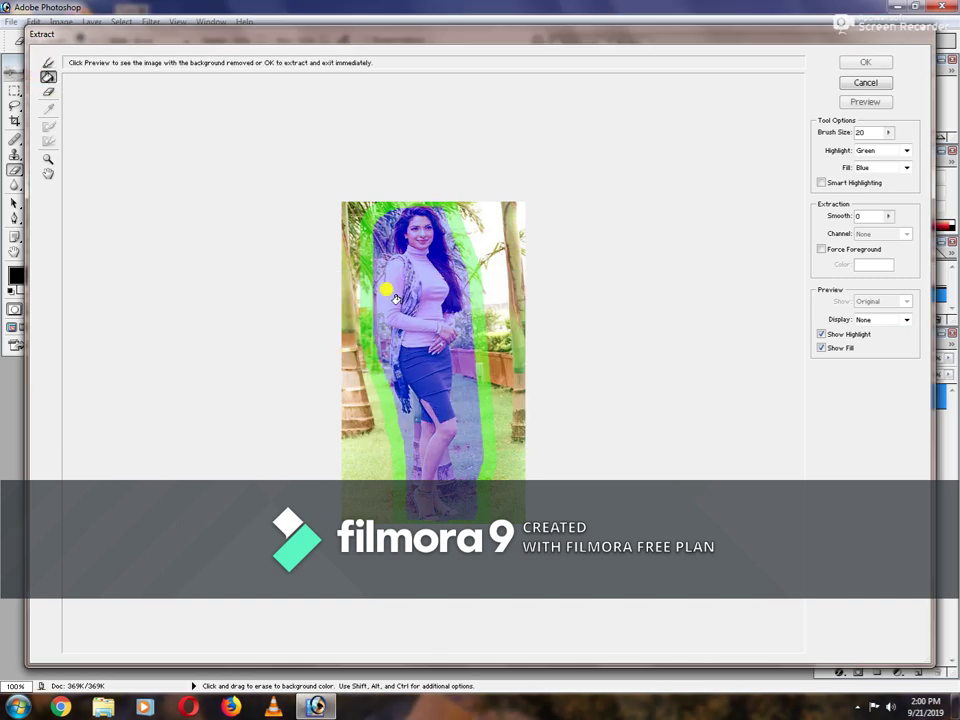
click(857, 64)
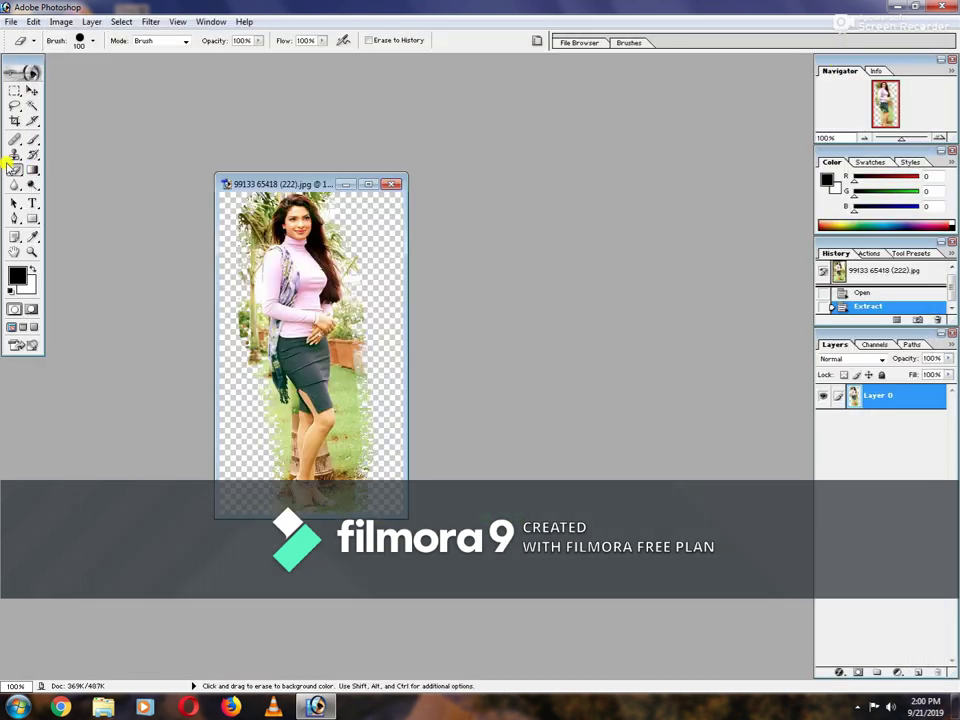
Select the Eraser Tool, zoom to 300% on the foliage beside her head, and set a 30 px brush.
click(14, 170)
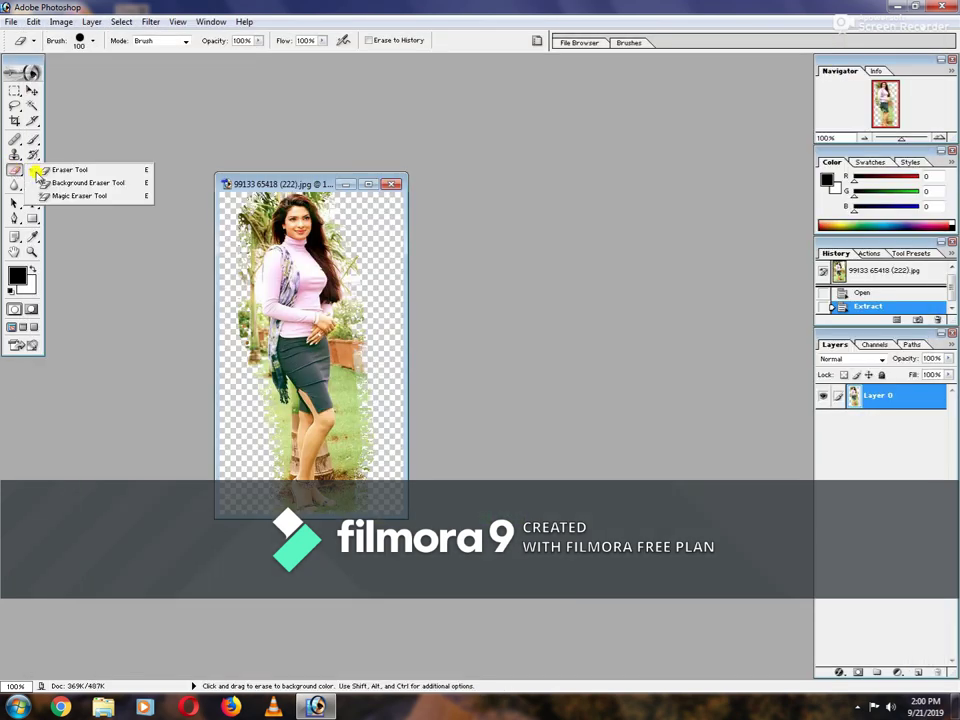
click(55, 172)
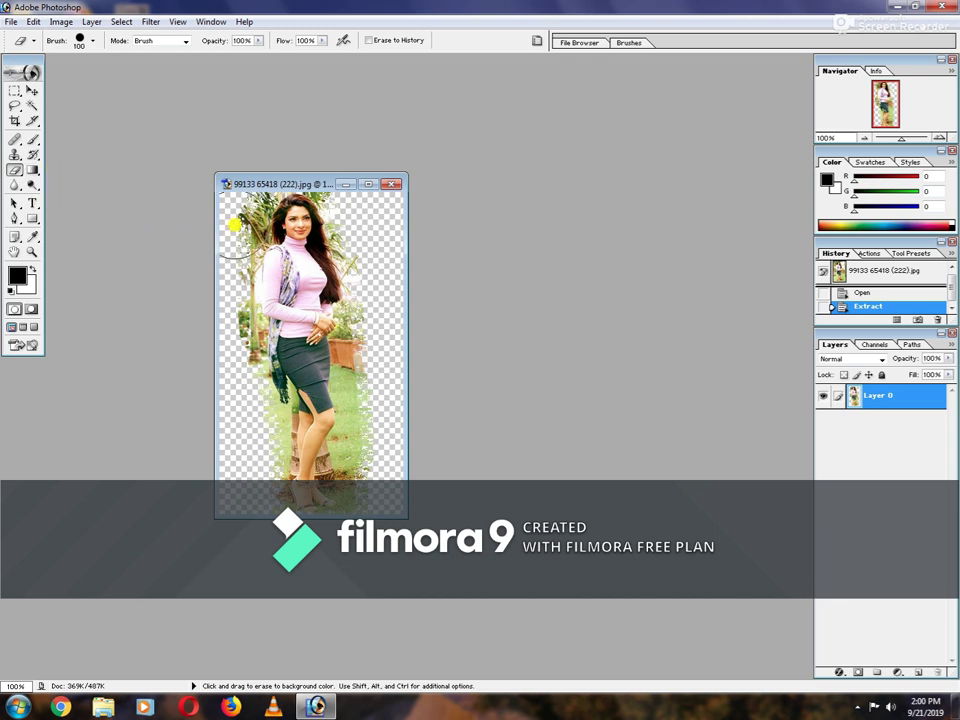
click(30, 250)
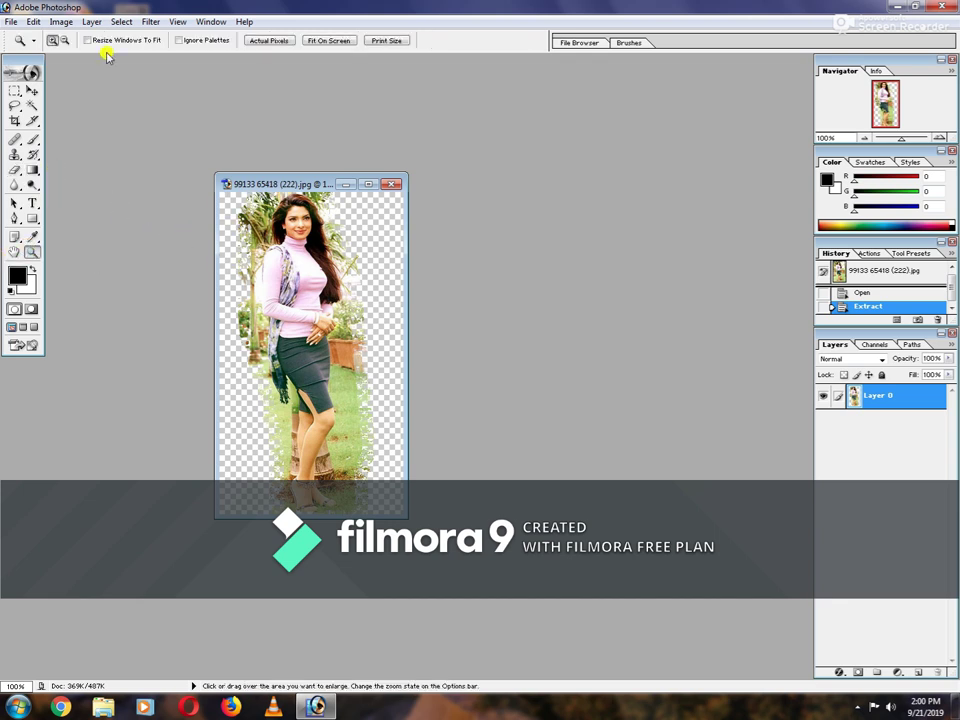
click(265, 281)
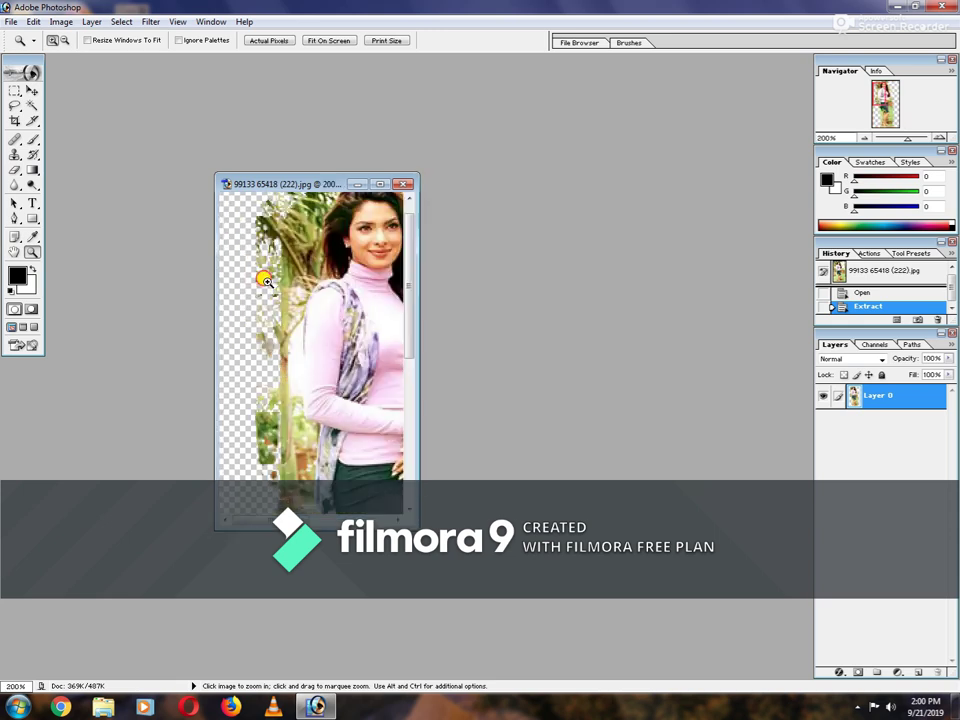
click(266, 282)
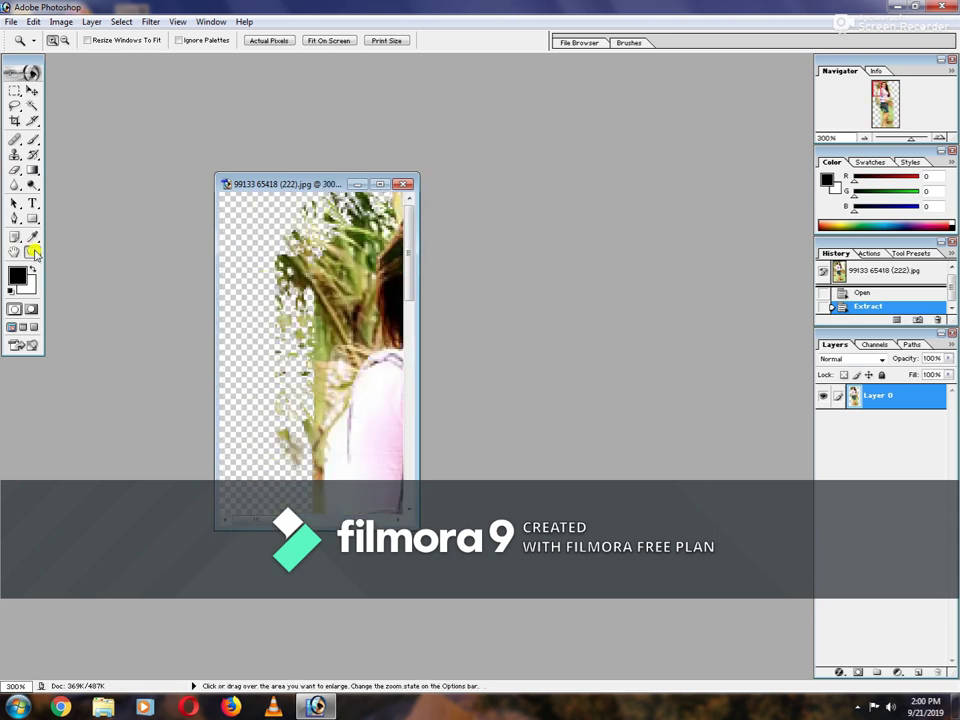
click(14, 169)
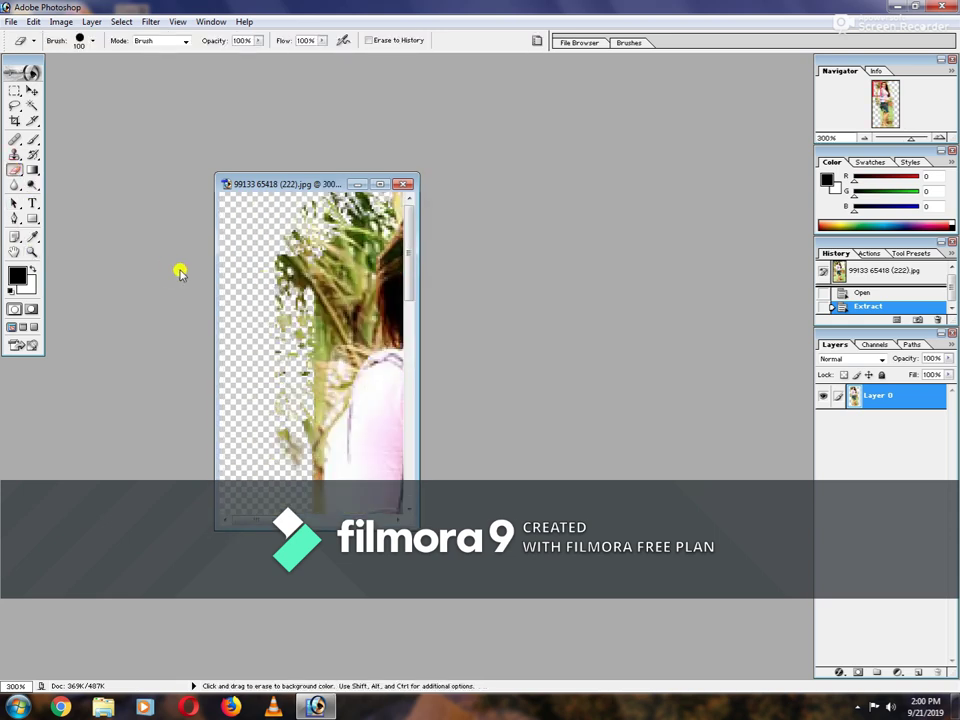
key(bracketleft)
key(bracketleft)
key(bracketleft)
key(bracketleft)
key(bracketleft)
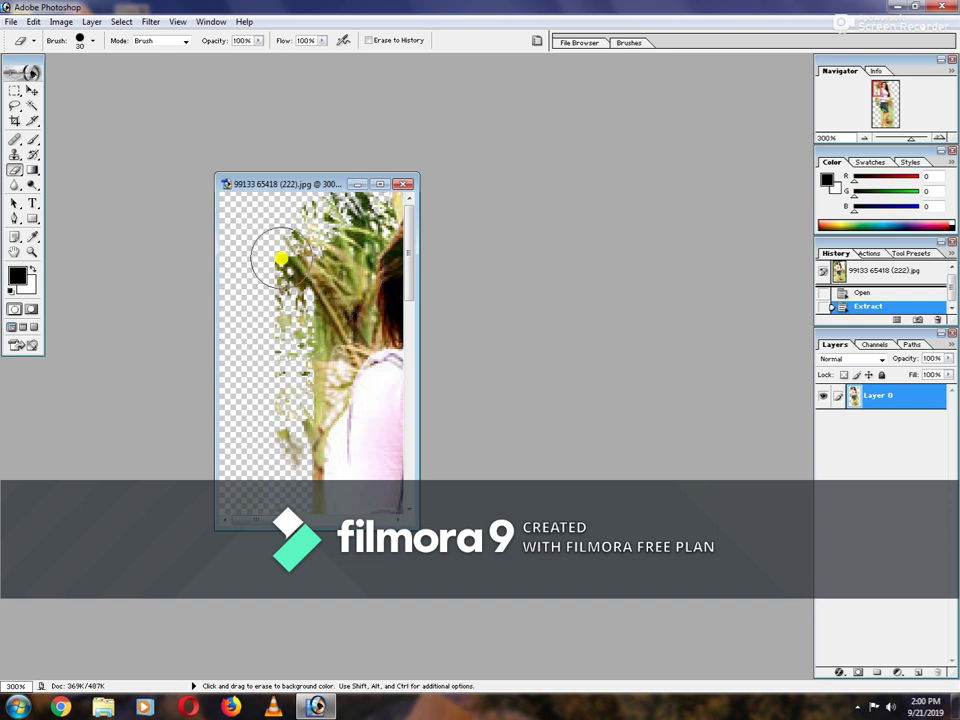
key(bracketright)
Erase the leaves, stray strands and whitish streaks beside the woman's hair and shoulder.
mouse_move(306, 262)
mouse_down()
mouse_move(332, 207)
mouse_move(291, 279)
mouse_move(268, 371)
mouse_move(272, 426)
mouse_move(291, 428)
mouse_move(338, 255)
mouse_move(369, 183)
mouse_up()
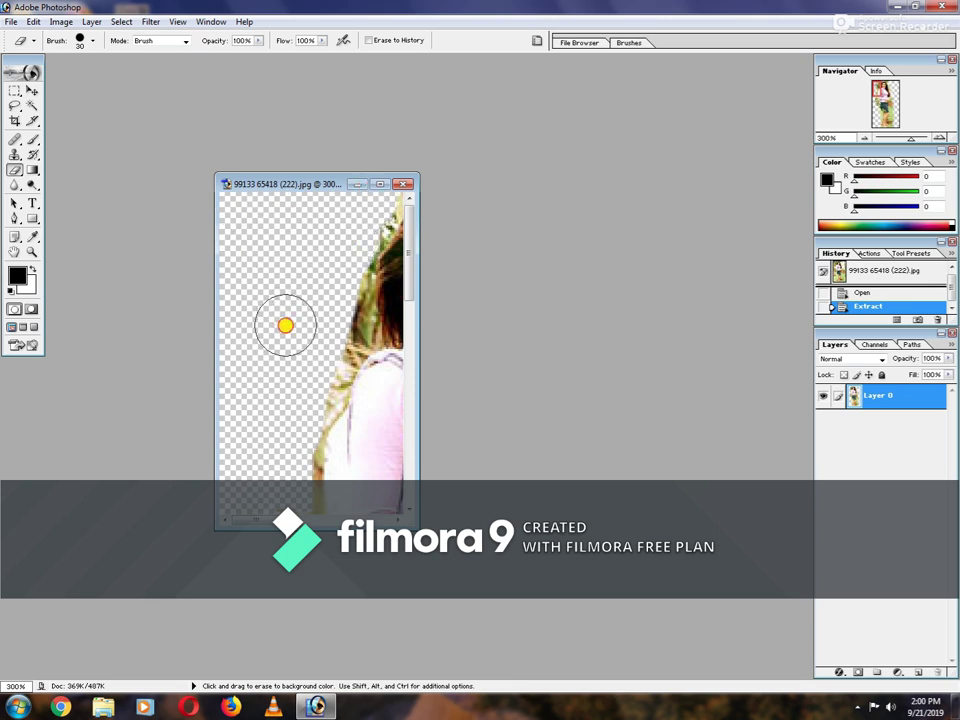
drag(310, 390, 295, 500)
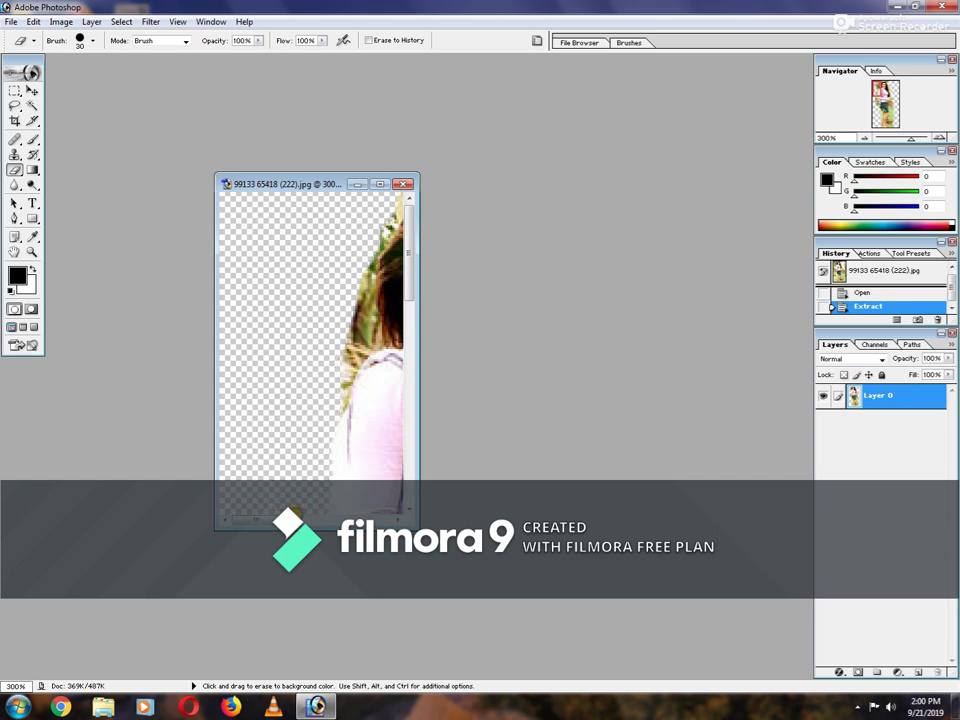
mouse_move(327, 384)
mouse_down()
mouse_move(349, 231)
mouse_move(369, 204)
mouse_move(336, 285)
mouse_move(332, 347)
mouse_move(307, 362)
mouse_up()
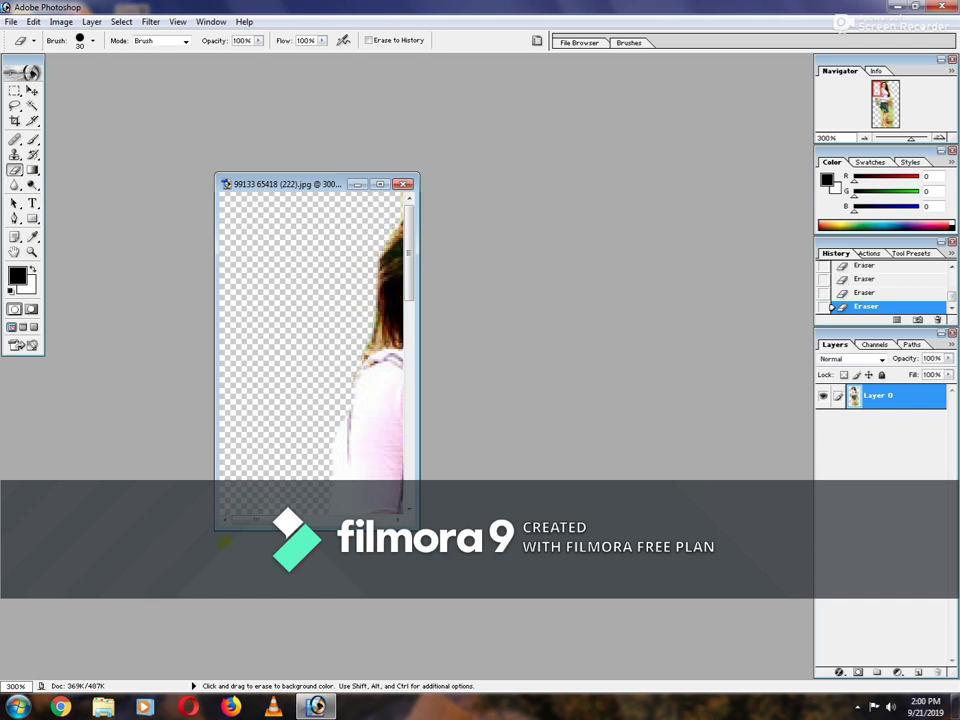
drag(250, 522, 335, 463)
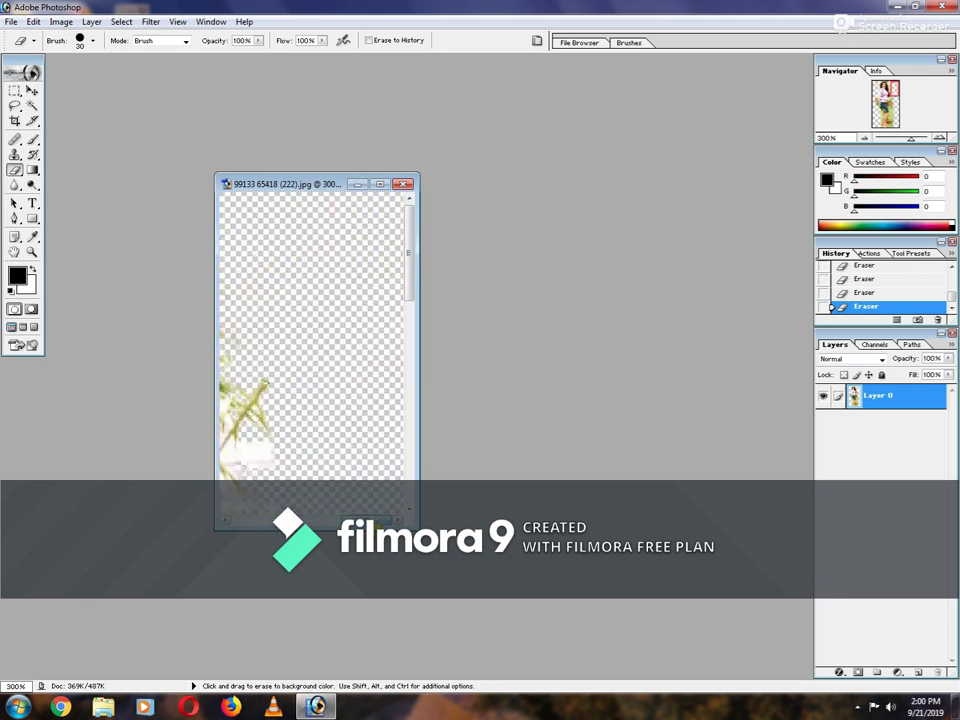
mouse_move(369, 394)
mouse_down()
mouse_move(328, 426)
mouse_move(272, 379)
mouse_move(262, 276)
mouse_move(281, 214)
mouse_up()
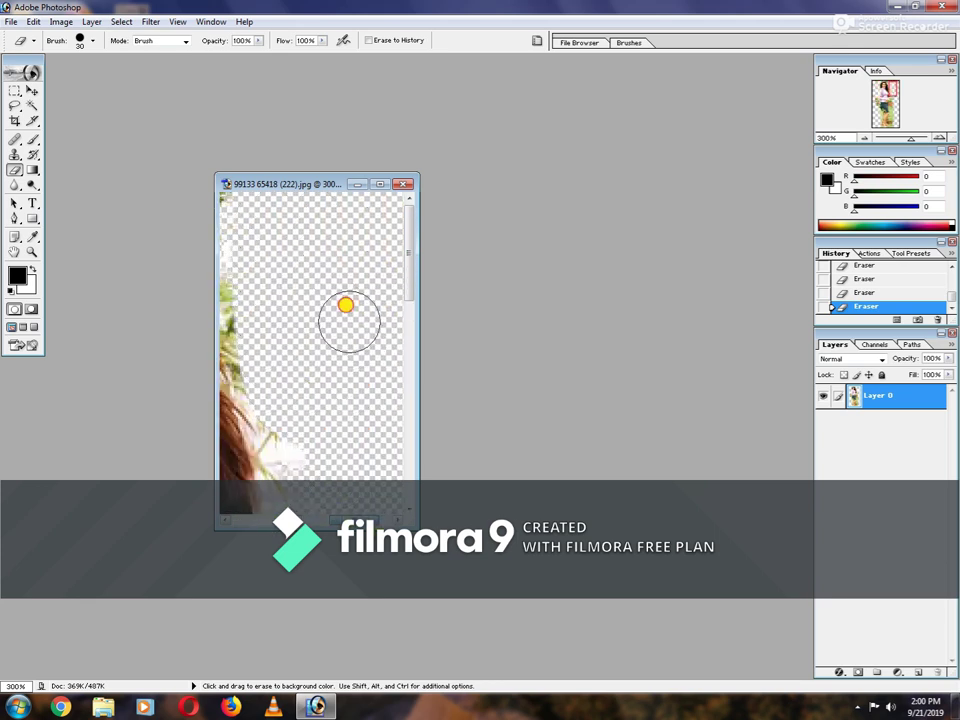
mouse_move(319, 457)
mouse_down()
mouse_move(306, 462)
mouse_move(285, 409)
mouse_move(283, 444)
mouse_up()
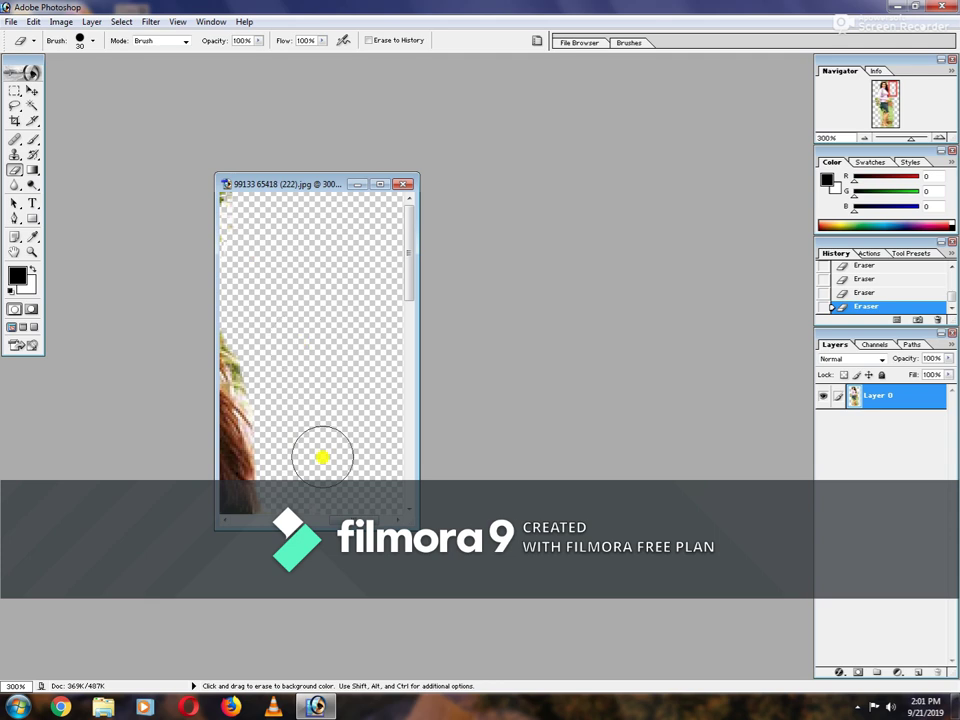
drag(355, 519, 260, 518)
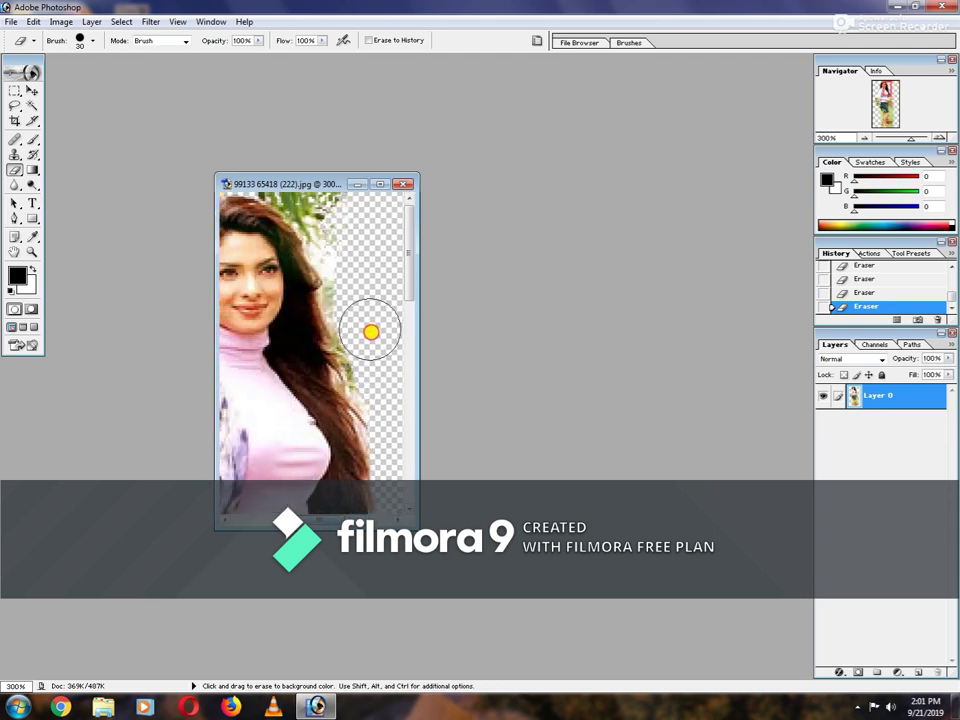
mouse_move(358, 281)
mouse_down()
mouse_move(343, 219)
mouse_move(321, 189)
mouse_up()
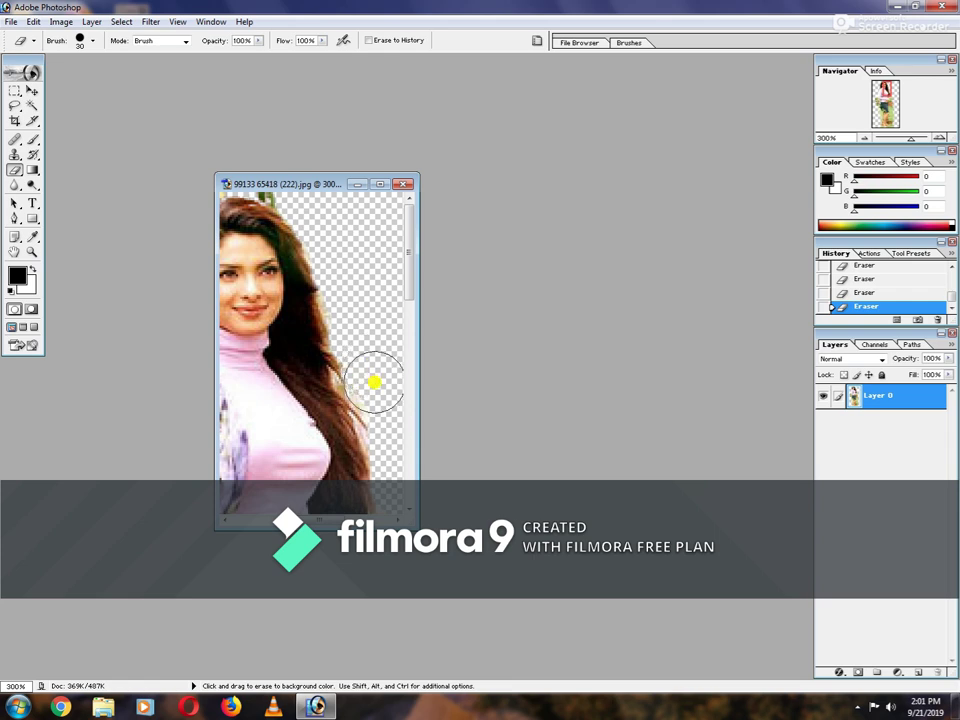
drag(378, 383, 387, 396)
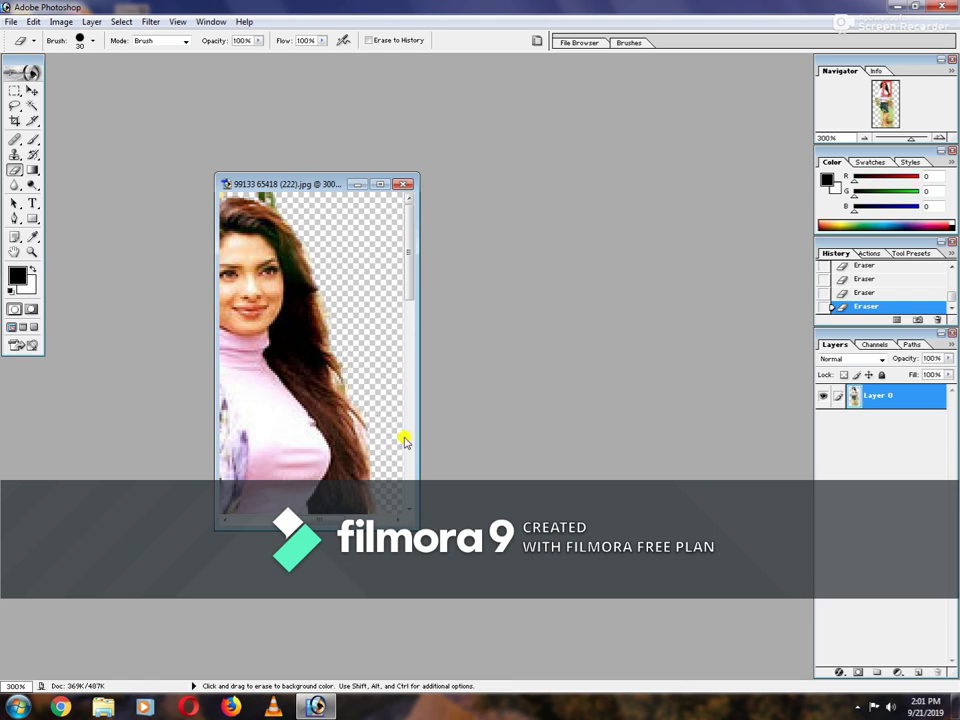
Erase the greenery beside her arm, along the right edge, and between her leg and the edge.
scroll(381, 349, down, 5)
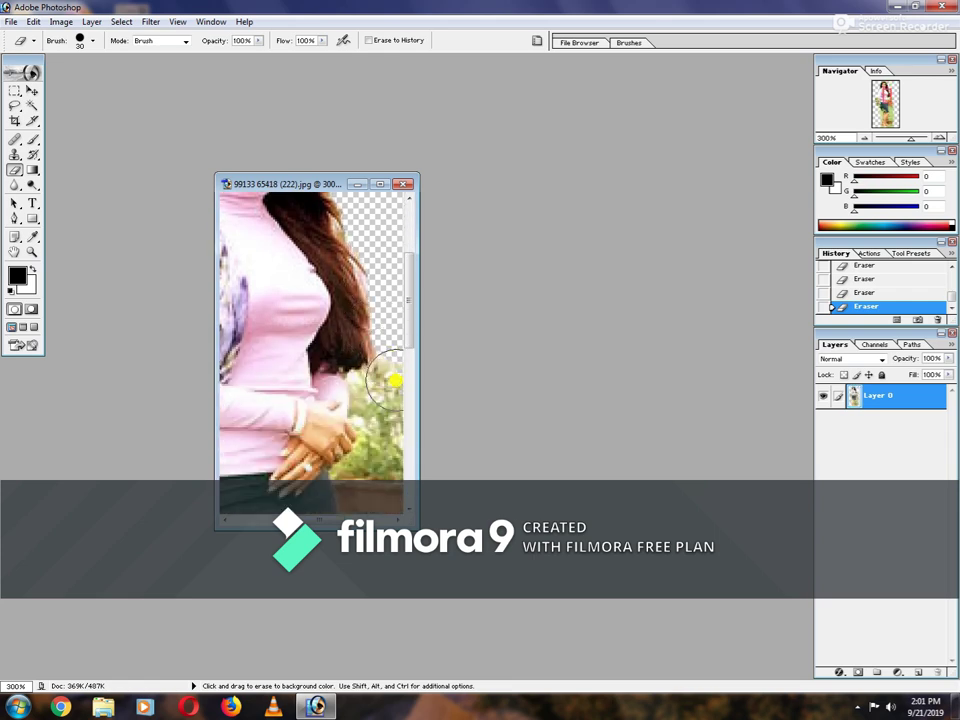
drag(391, 378, 385, 517)
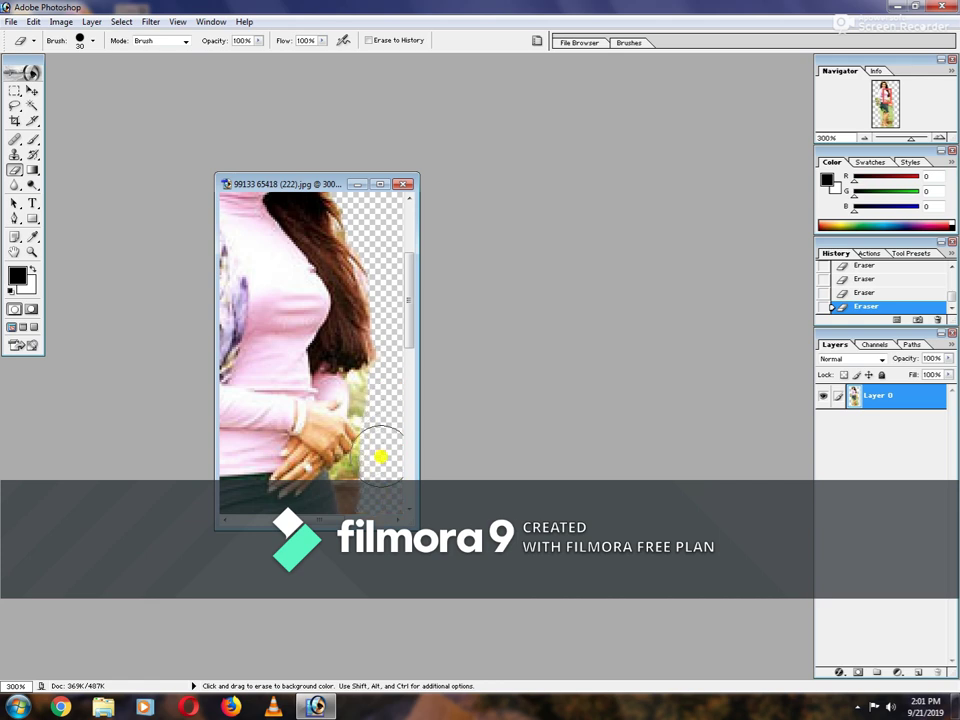
scroll(381, 457, down, 3)
mouse_move(386, 439)
mouse_down()
mouse_move(387, 483)
mouse_move(379, 376)
mouse_up()
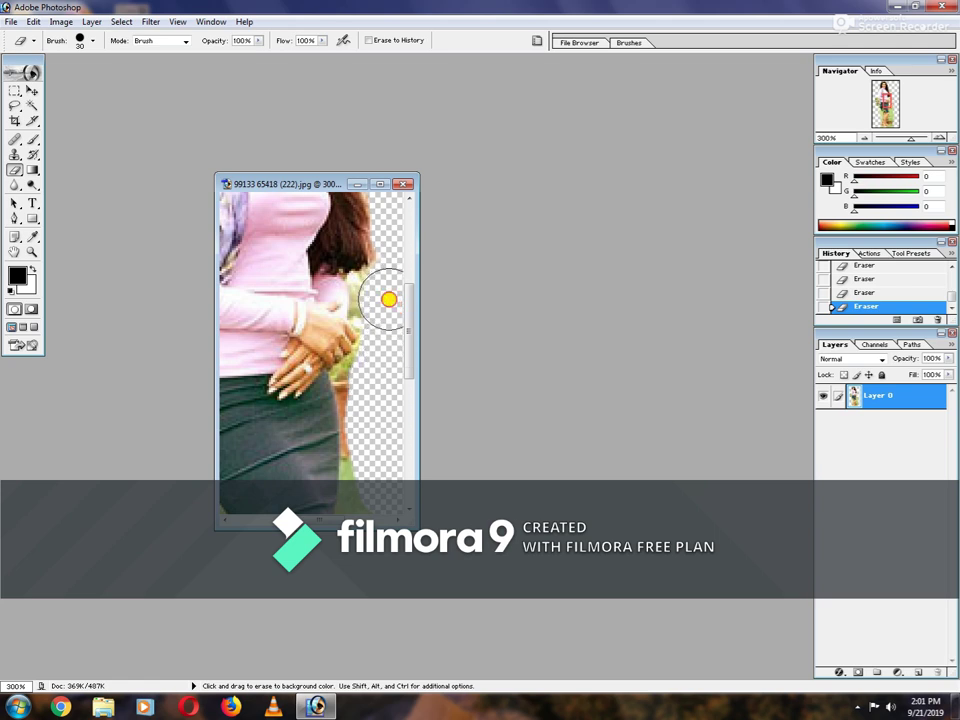
scroll(396, 283, down, 2)
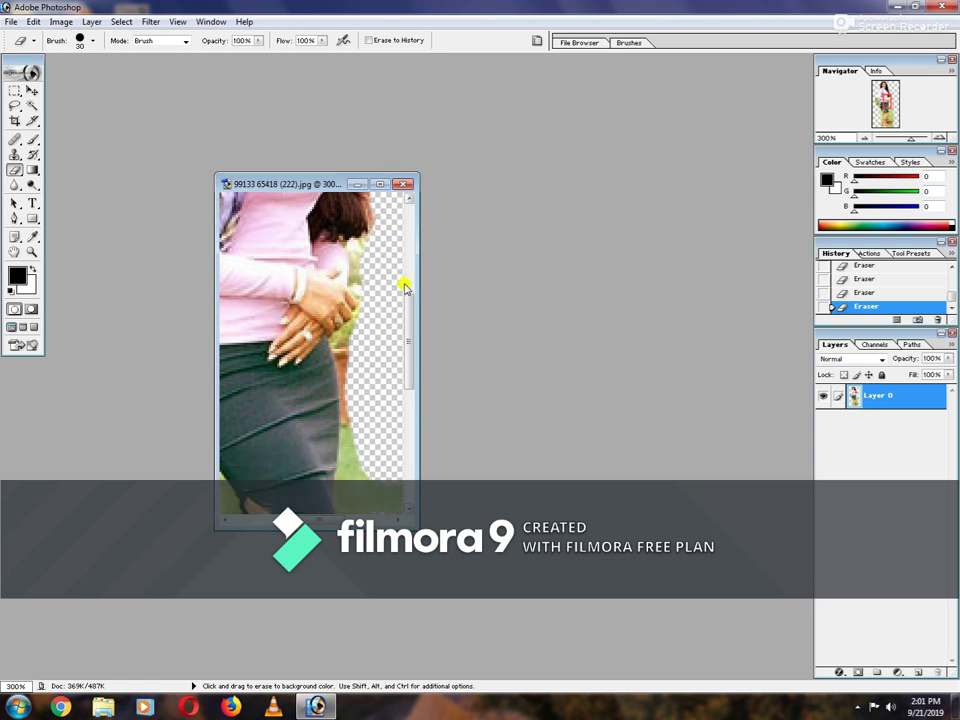
scroll(403, 279, down, 2)
scroll(390, 291, down, 2)
mouse_move(381, 280)
mouse_down()
mouse_move(381, 418)
mouse_move(391, 458)
mouse_up()
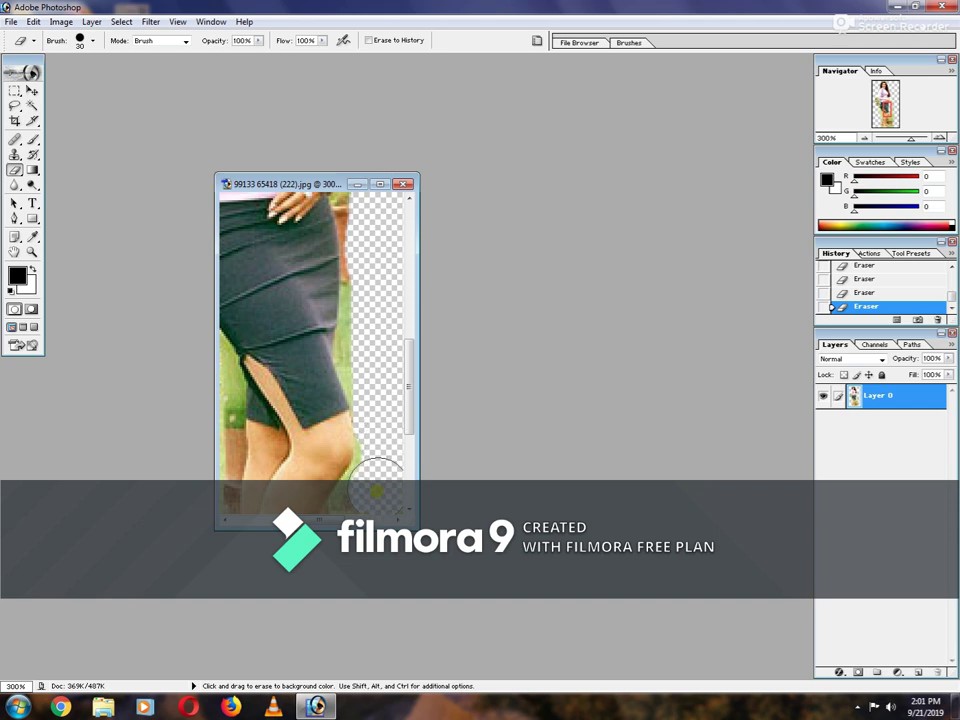
scroll(381, 390, down, 5)
mouse_move(381, 386)
mouse_down()
mouse_move(369, 349)
mouse_move(343, 411)
mouse_move(341, 370)
mouse_move(366, 336)
mouse_move(390, 396)
mouse_move(389, 459)
mouse_move(375, 463)
mouse_move(328, 431)
mouse_move(363, 344)
mouse_up()
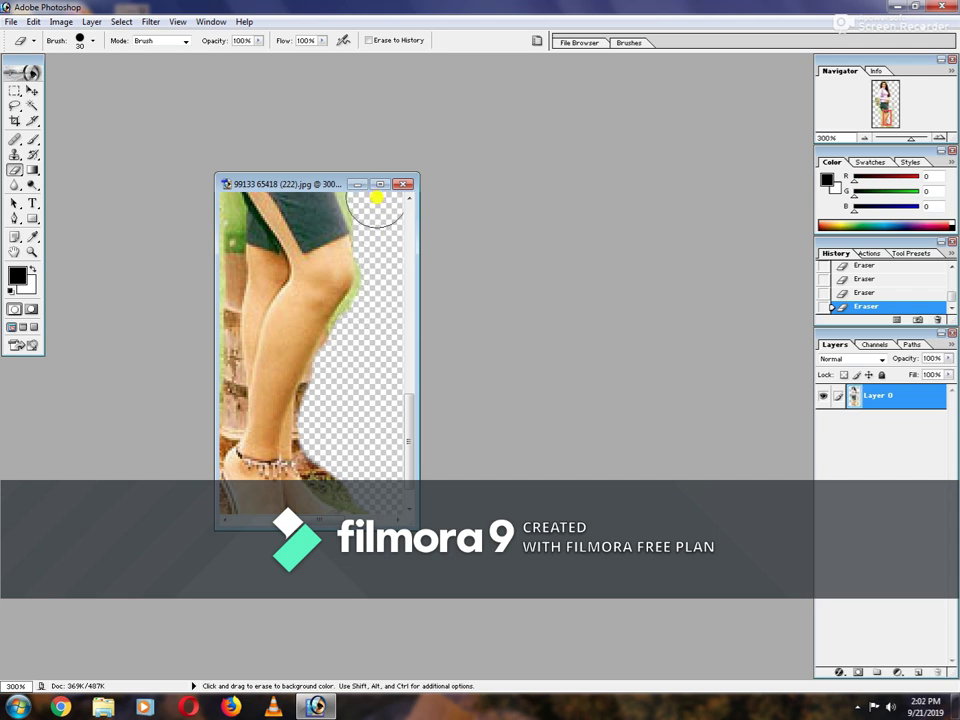
Erase the background around her ankles, the bottom patches and along her outline.
scroll(377, 202, down, 2)
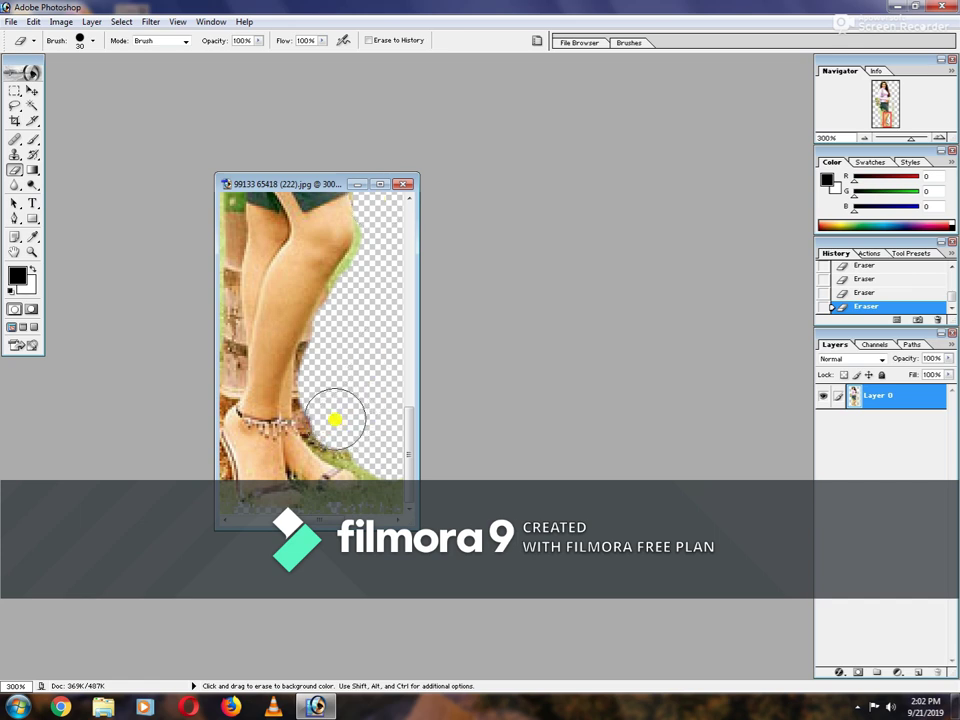
mouse_move(336, 418)
mouse_down()
mouse_move(362, 440)
mouse_move(390, 507)
mouse_up()
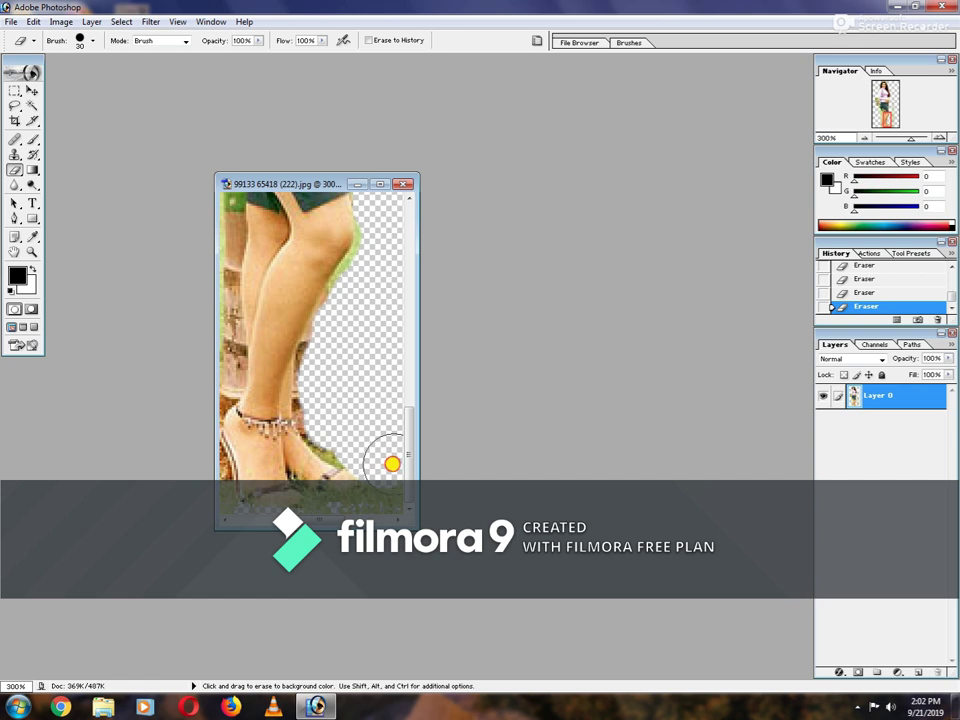
drag(390, 507, 364, 461)
drag(268, 418, 288, 442)
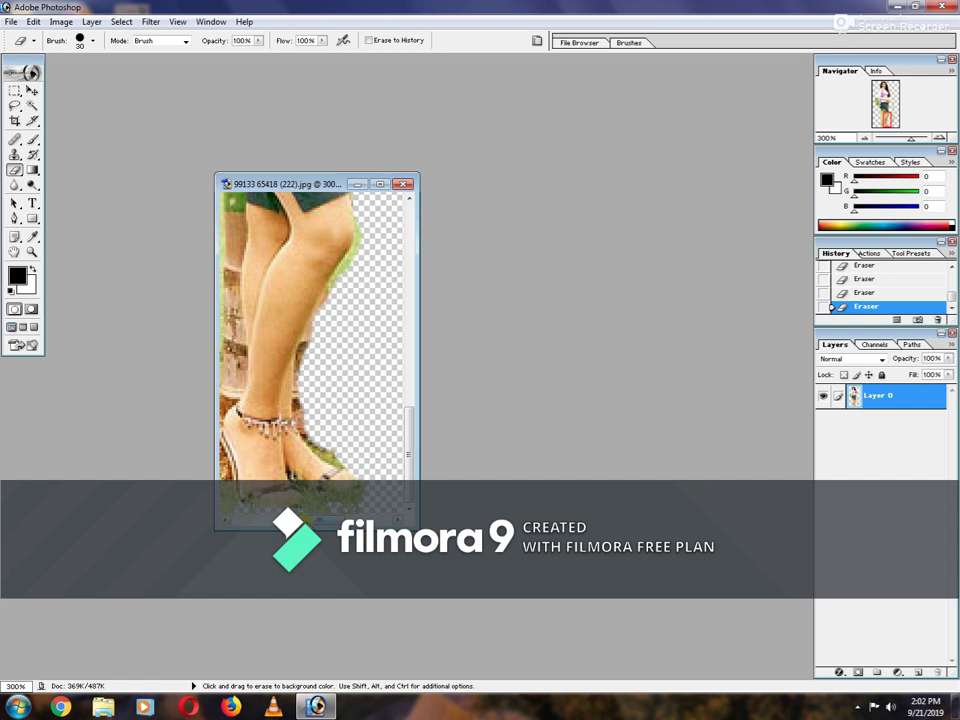
scroll(310, 350, left, 5)
mouse_move(290, 445)
mouse_down()
mouse_move(319, 472)
mouse_move(332, 171)
mouse_move(304, 274)
mouse_move(304, 210)
mouse_move(315, 289)
mouse_move(274, 330)
mouse_up()
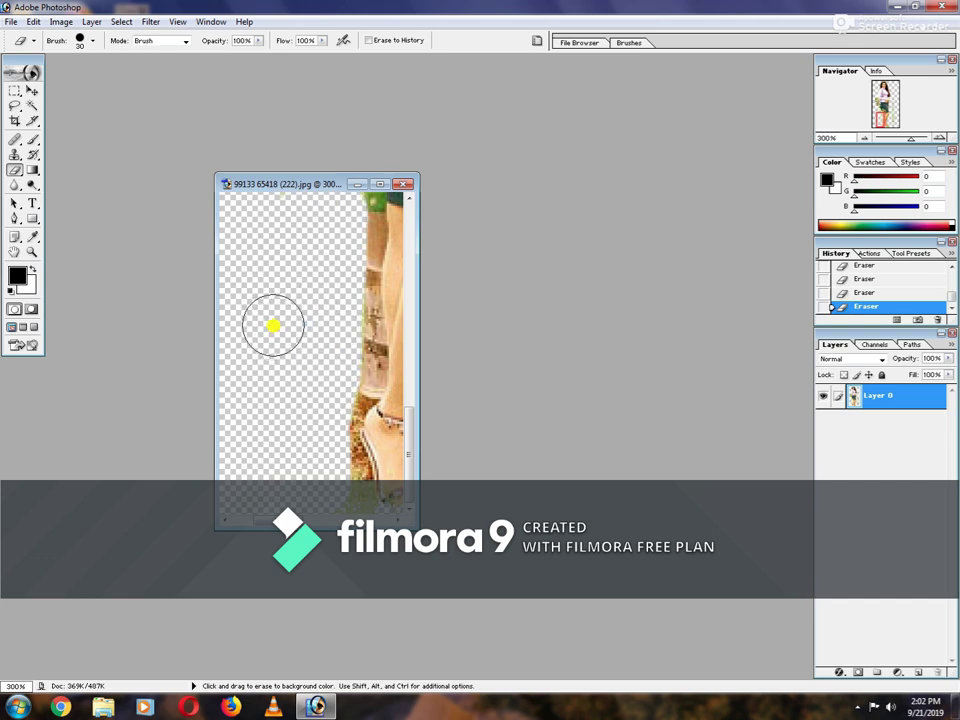
drag(332, 276, 331, 394)
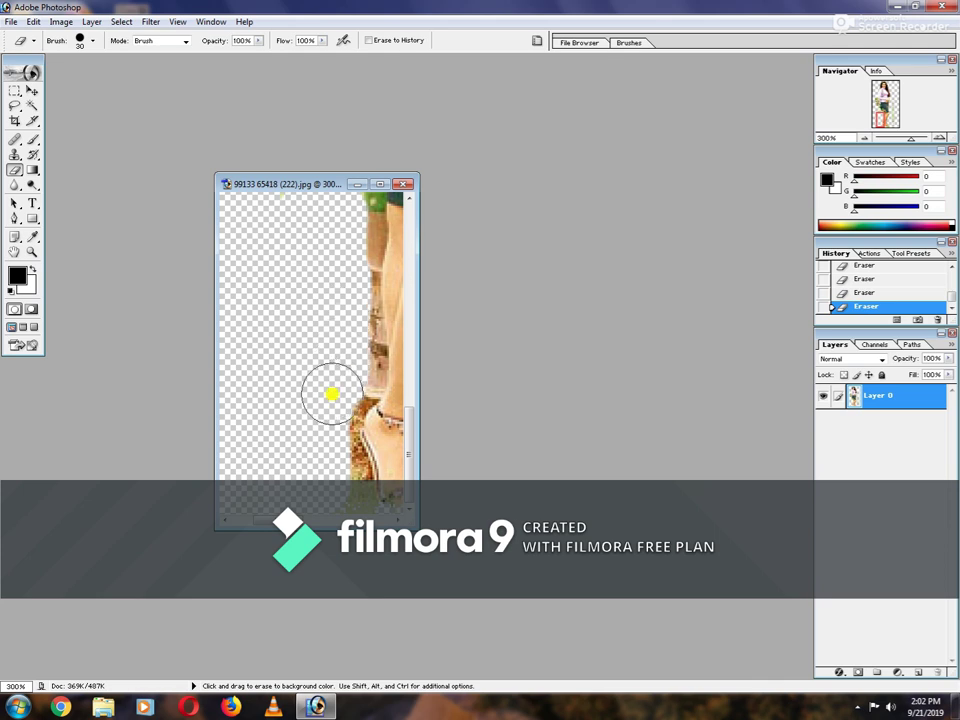
key(v)
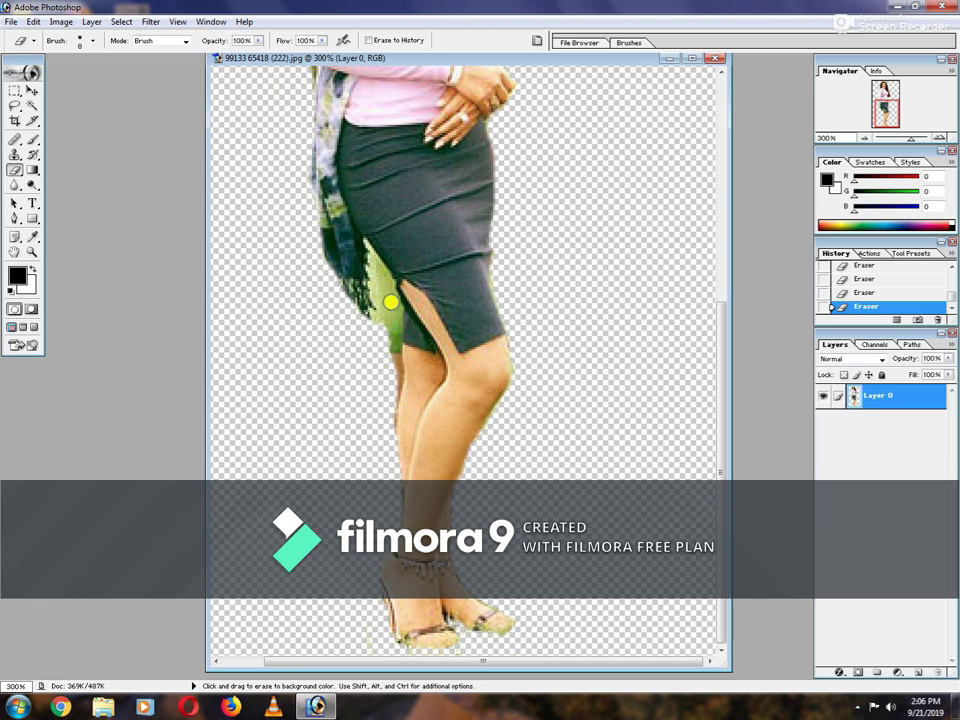
Erase the green fringe beside the skirt and along the leg by the slit.
drag(384, 291, 387, 409)
mouse_move(390, 358)
mouse_down()
mouse_move(382, 280)
mouse_move(372, 305)
mouse_up()
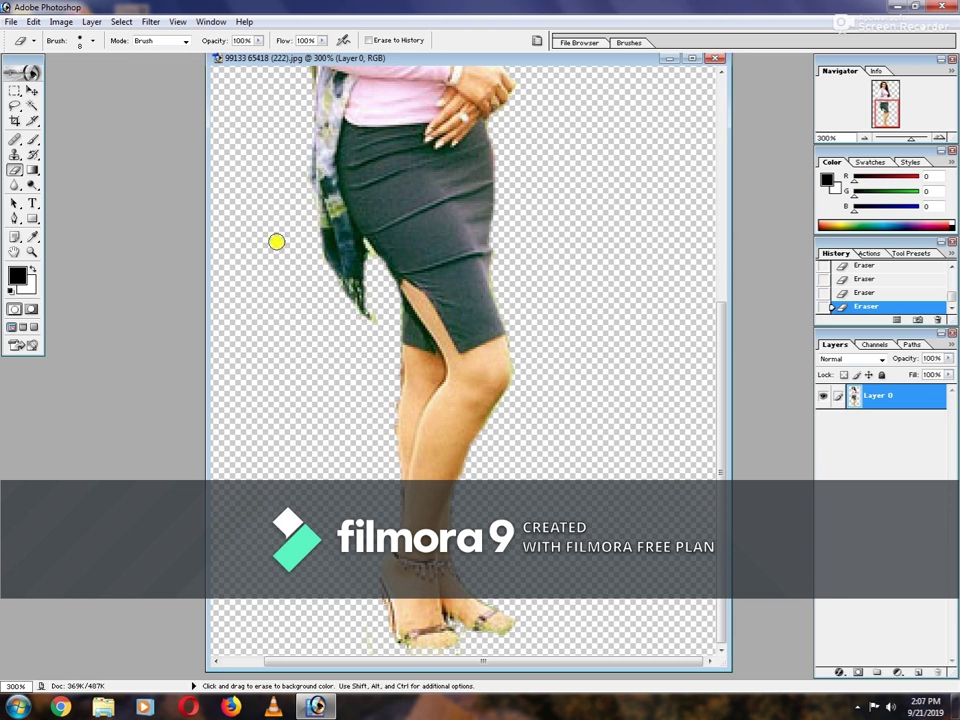
scroll(274, 241, up, 3)
scroll(272, 240, up, 2)
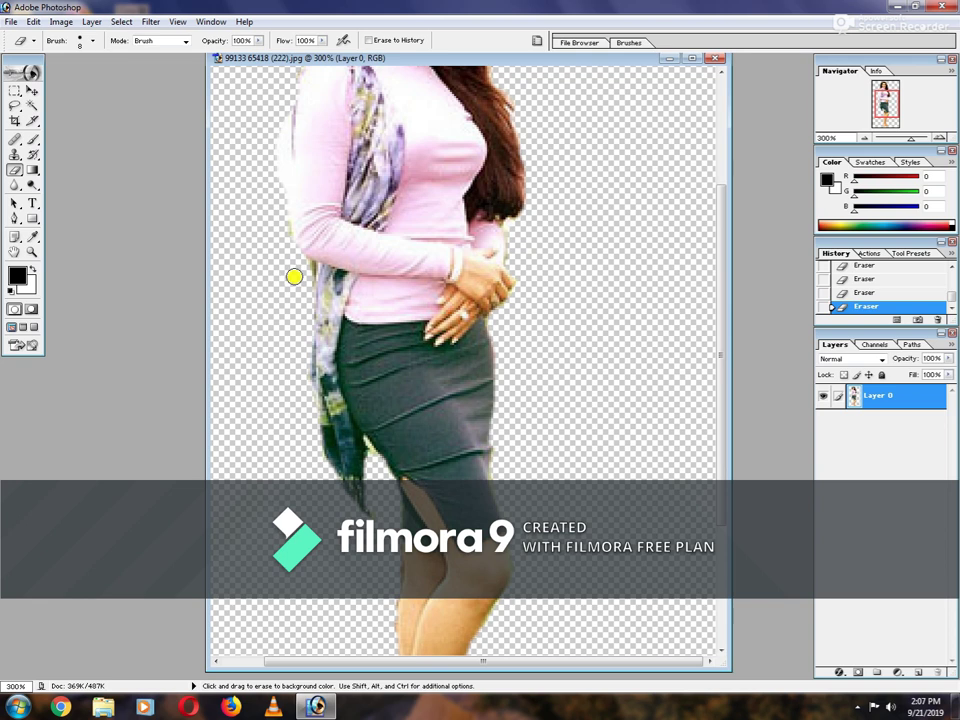
scroll(284, 265, up, 1)
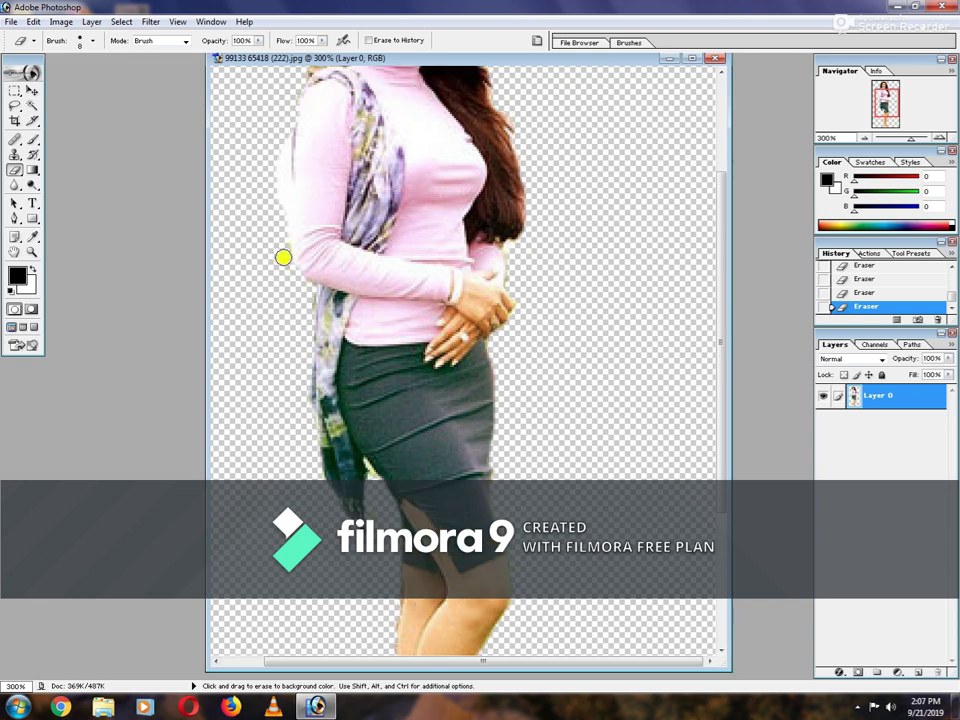
Erase the light halo along the woman's arm and shoulder.
drag(279, 228, 283, 143)
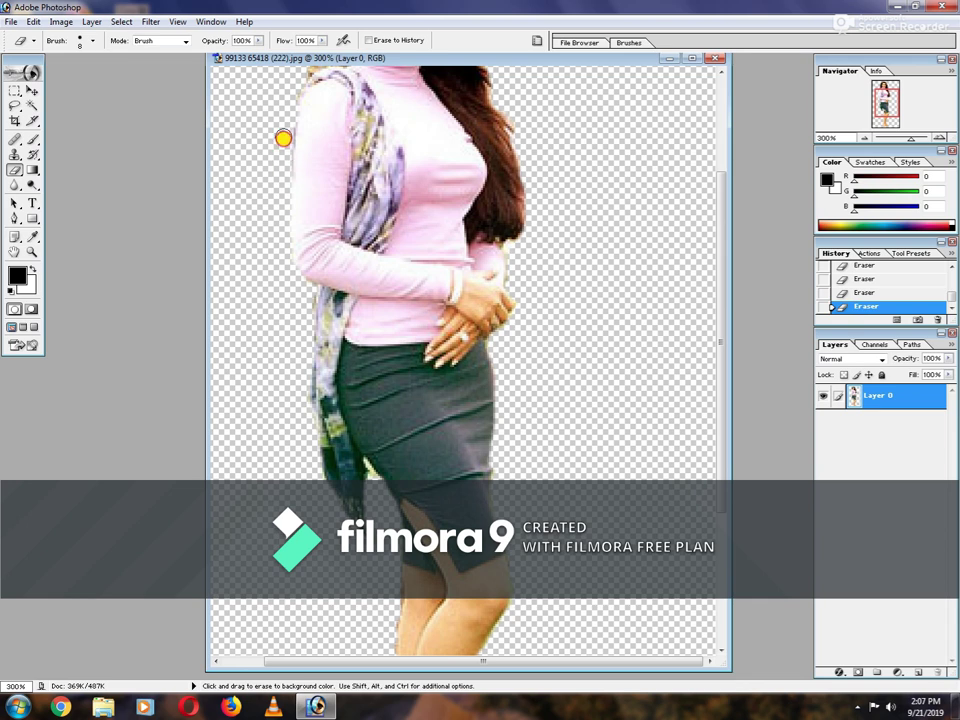
scroll(253, 178, up, 2)
scroll(253, 177, up, 3)
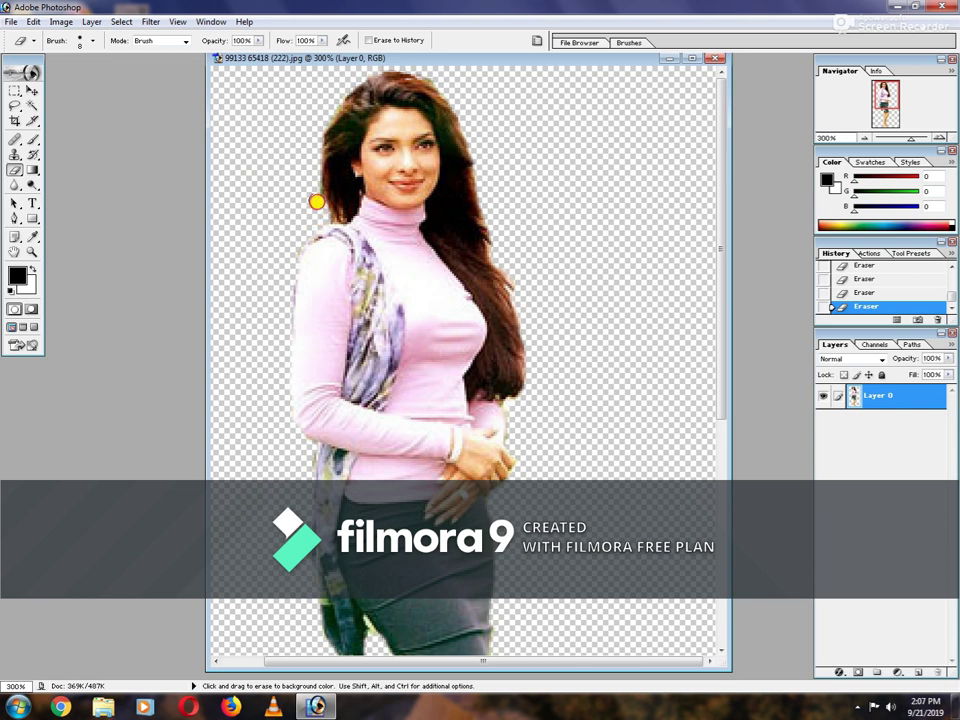
scroll(580, 405, down, 2)
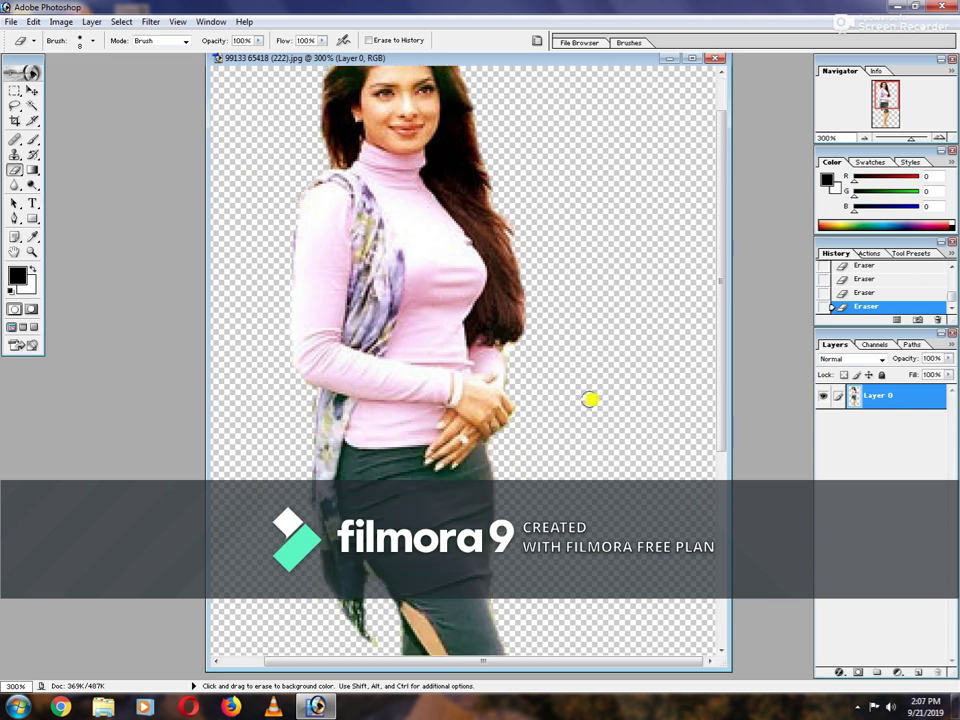
scroll(585, 398, down, 2)
scroll(583, 400, down, 1)
scroll(583, 400, down, 1)
scroll(574, 409, down, 2)
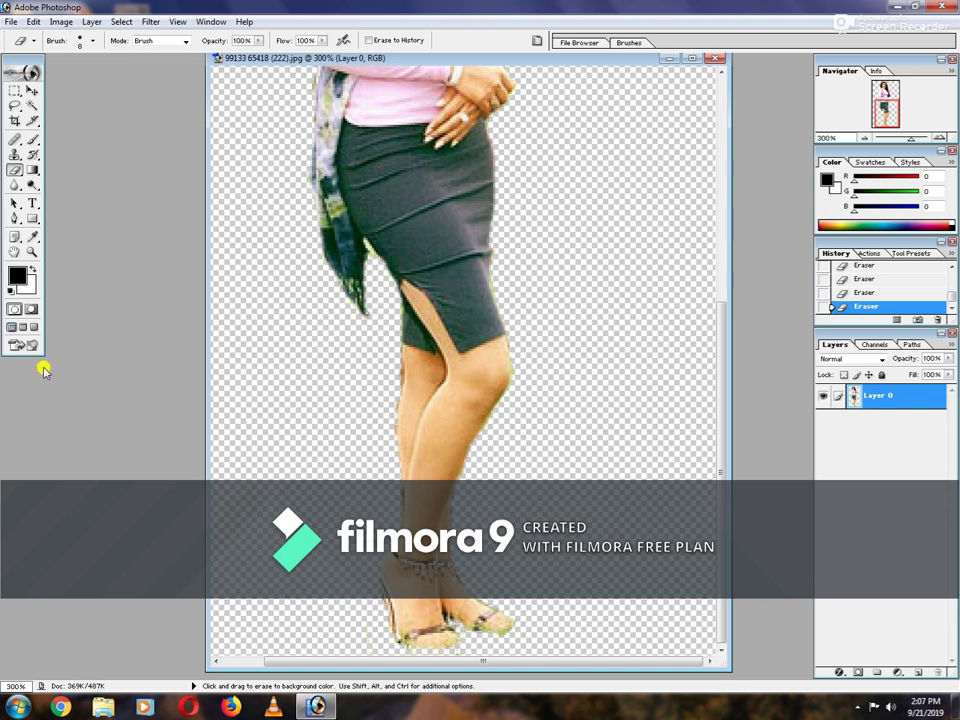
Show the cut-out at 100% with the window fitted to the image, and select the Move tool.
click(28, 252)
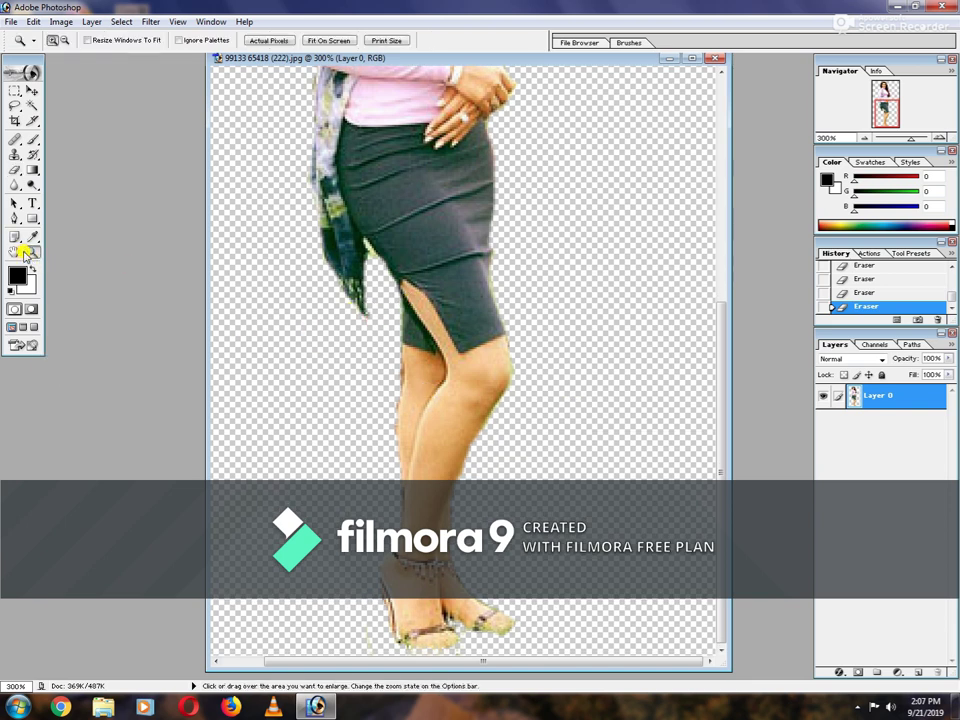
click(63, 41)
click(407, 220)
click(405, 226)
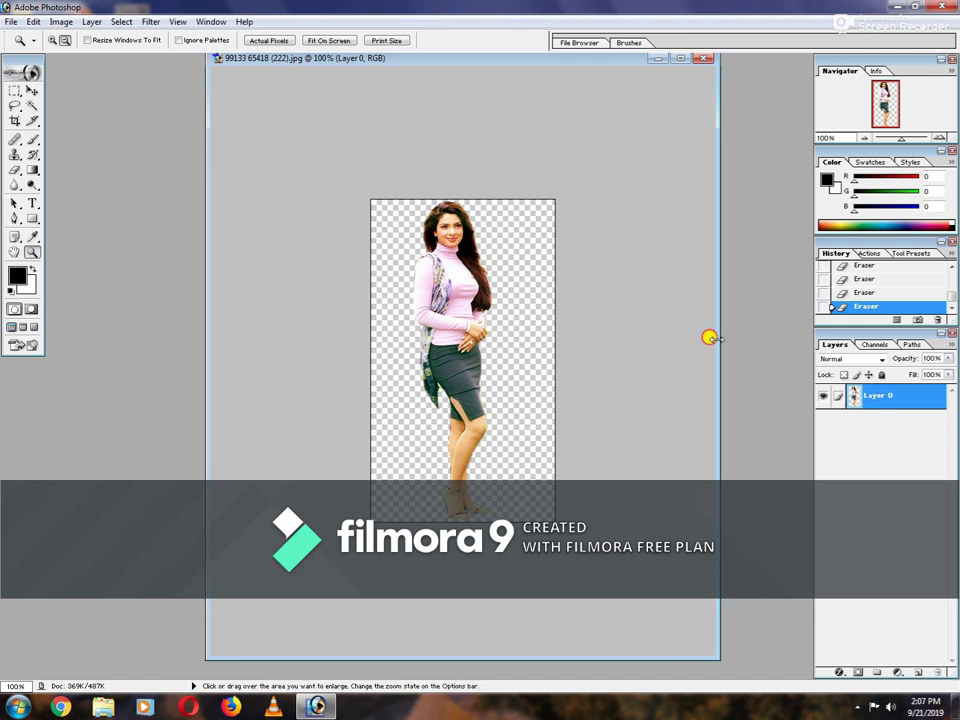
drag(709, 337, 414, 341)
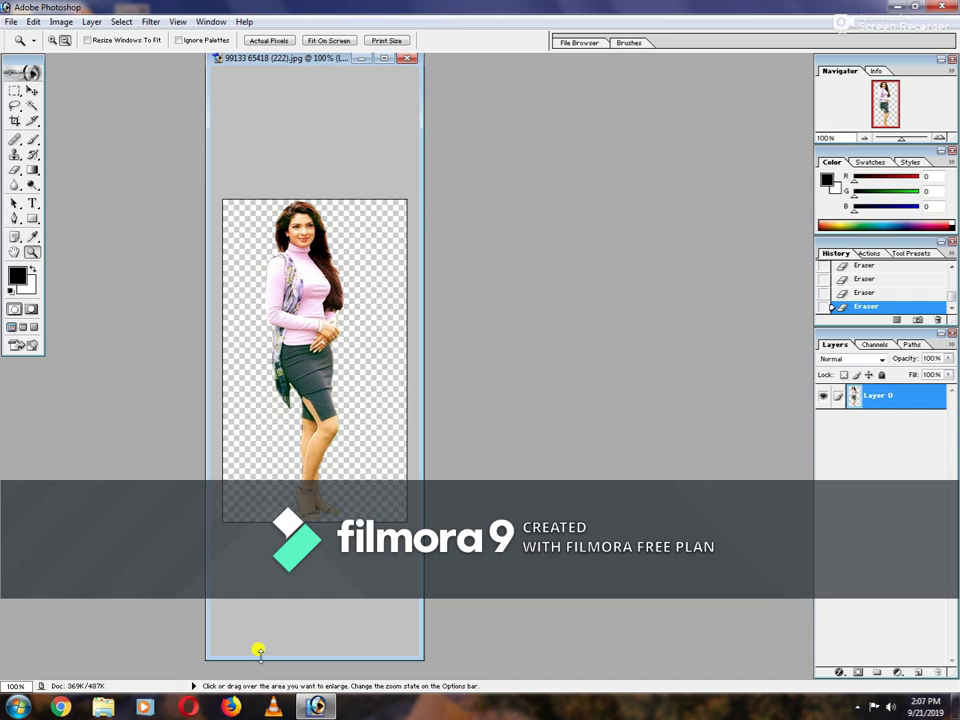
drag(259, 652, 301, 389)
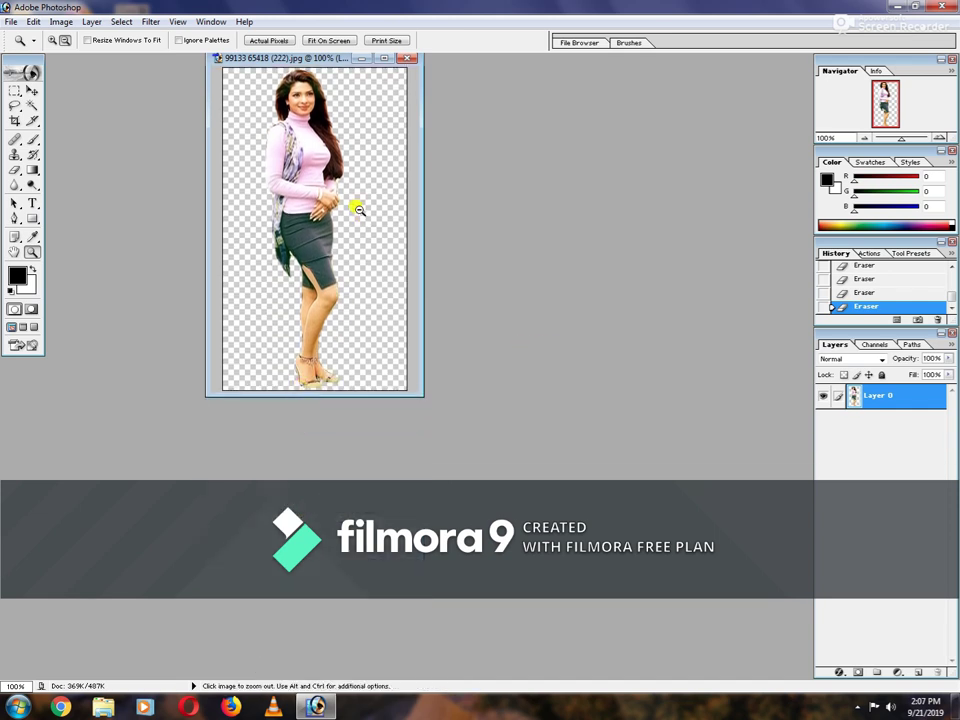
click(32, 90)
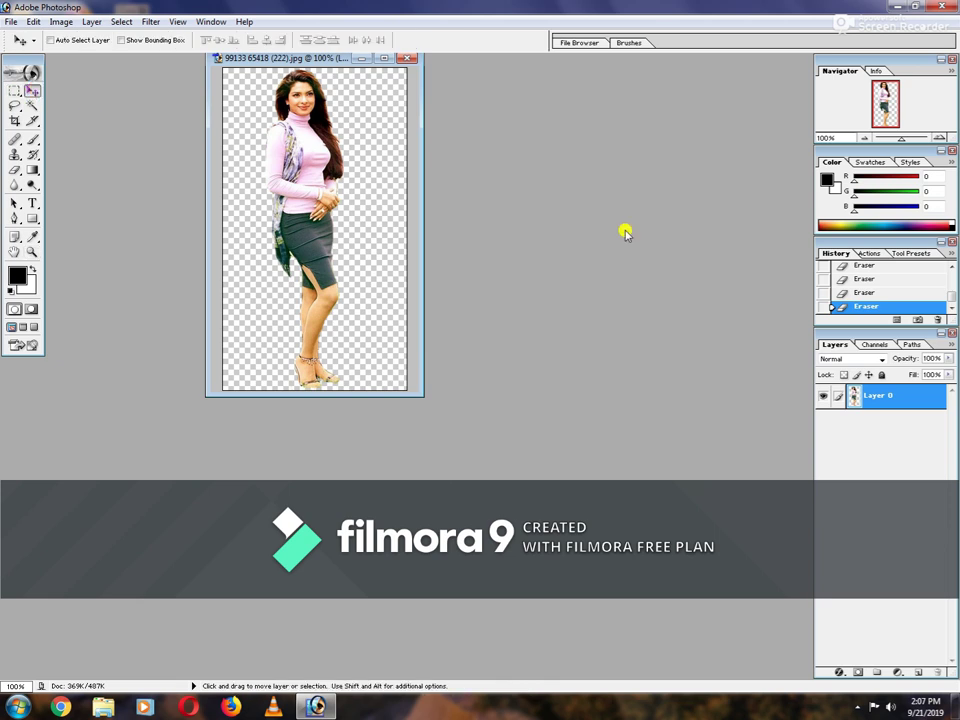
double_click(623, 230)
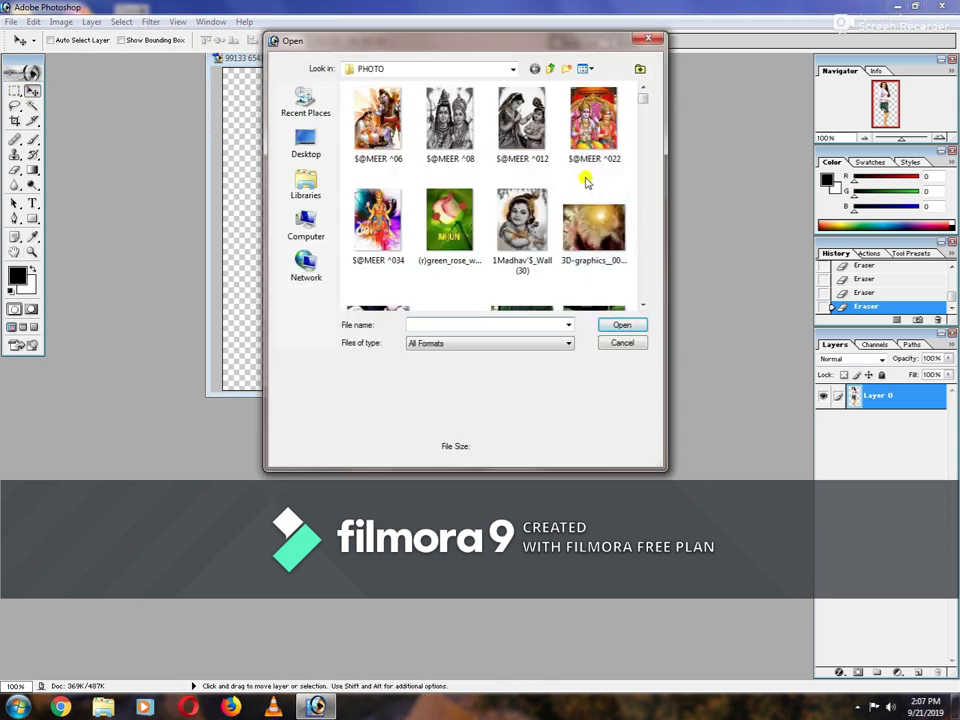
Browse the PHOTO folder thumbnails and open the landscape WRSvMTD.jpg.
scroll(586, 180, down, 5)
scroll(586, 180, down, 3)
scroll(586, 180, down, 3)
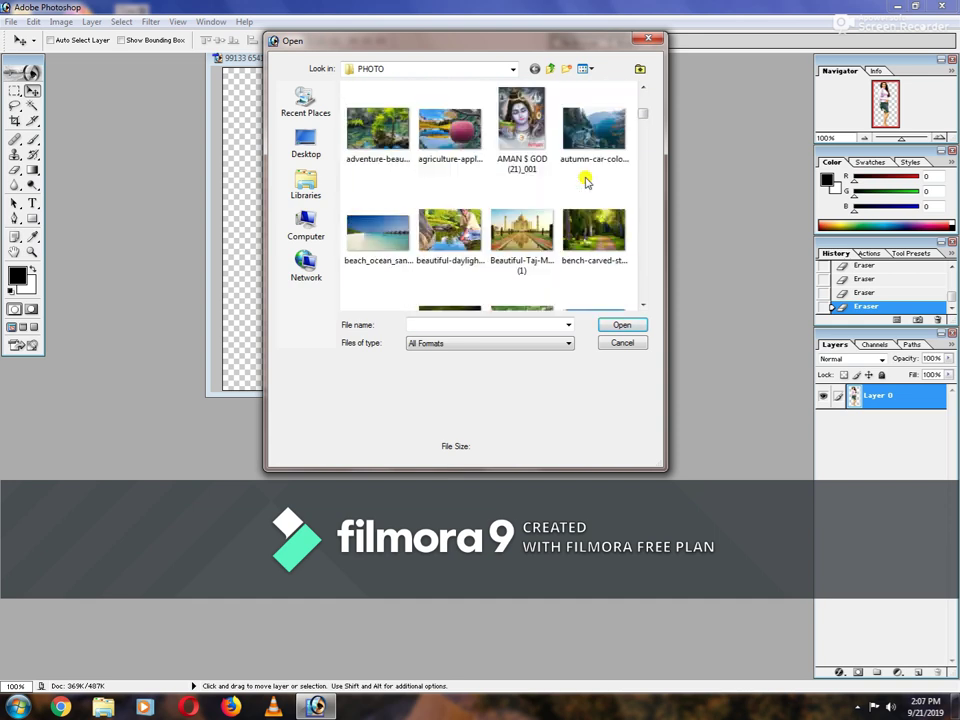
scroll(586, 180, down, 3)
scroll(586, 180, down, 3)
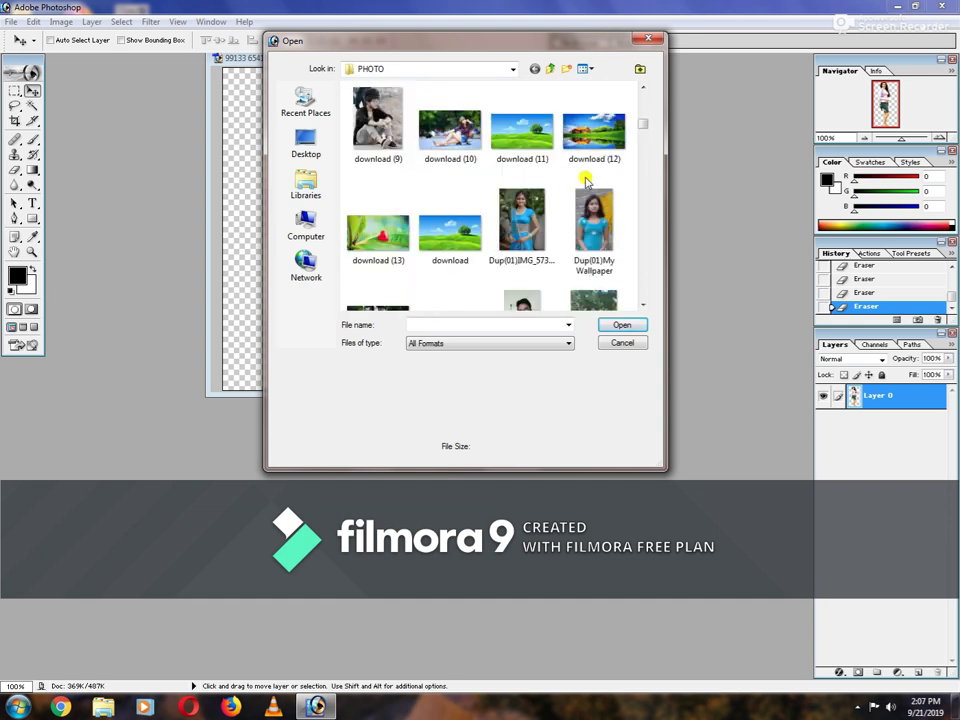
scroll(586, 180, down, 3)
scroll(586, 180, down, 3)
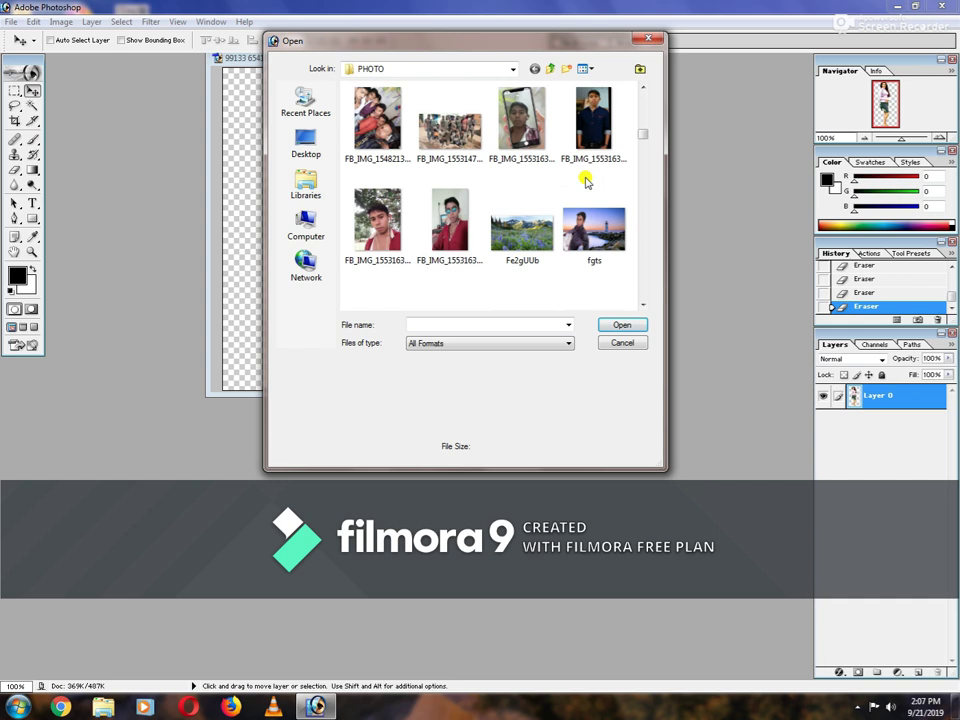
scroll(586, 180, down, 3)
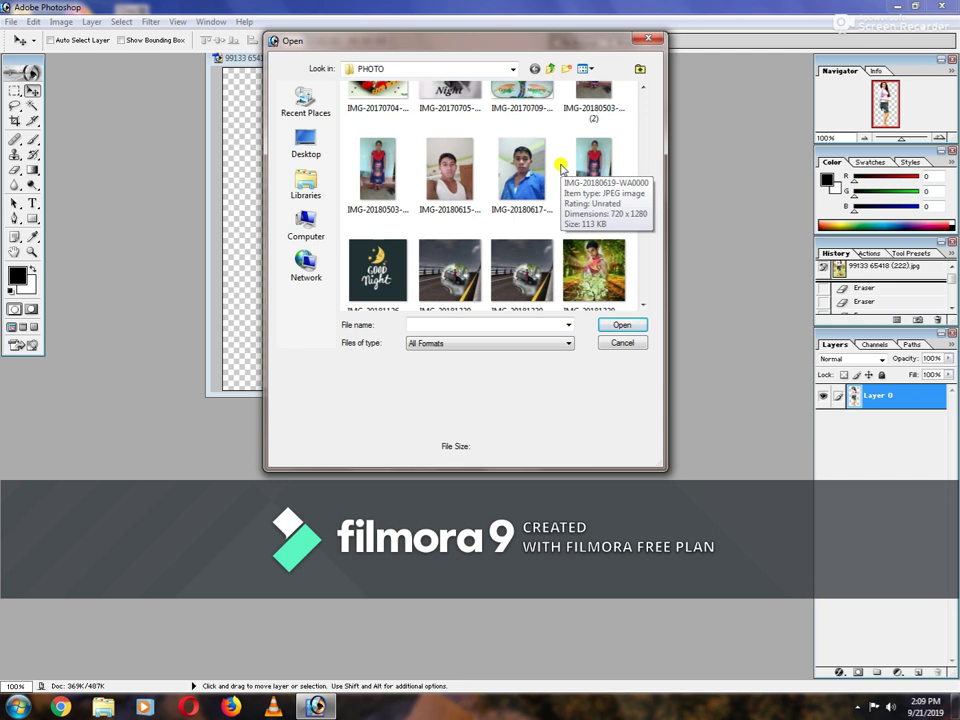
click(548, 158)
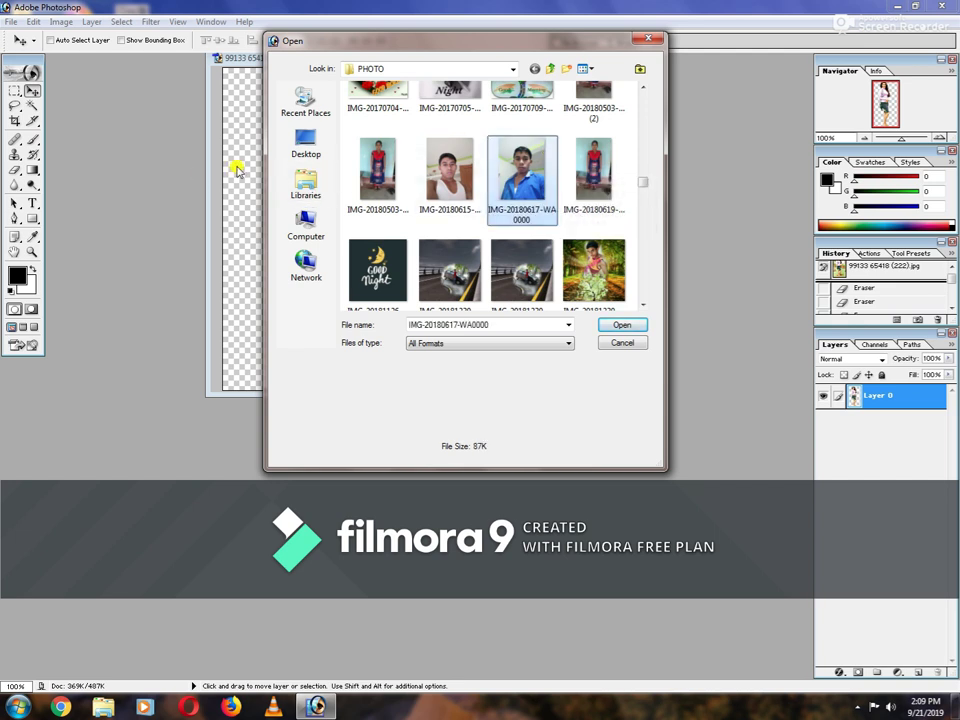
scroll(520, 172, down, 1)
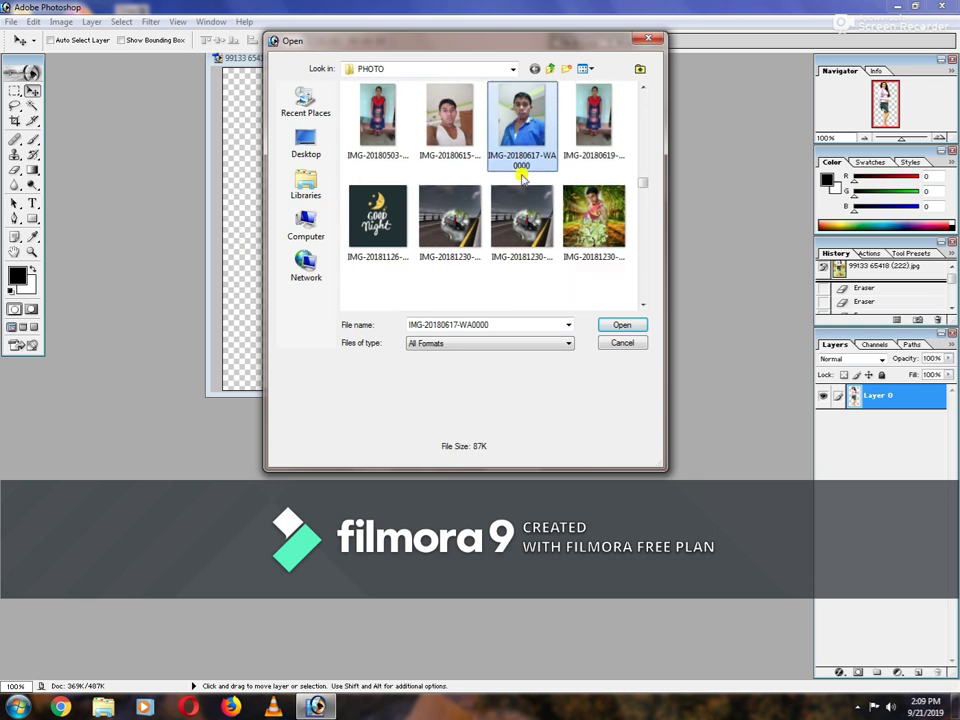
scroll(520, 176, down, 5)
scroll(520, 176, down, 5)
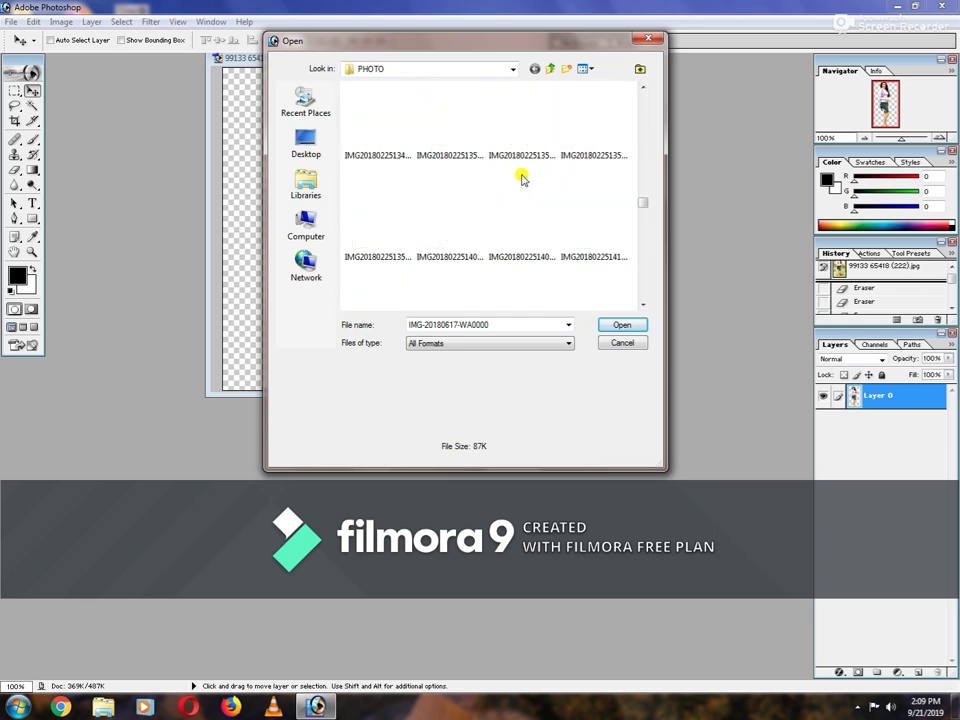
scroll(520, 176, down, 3)
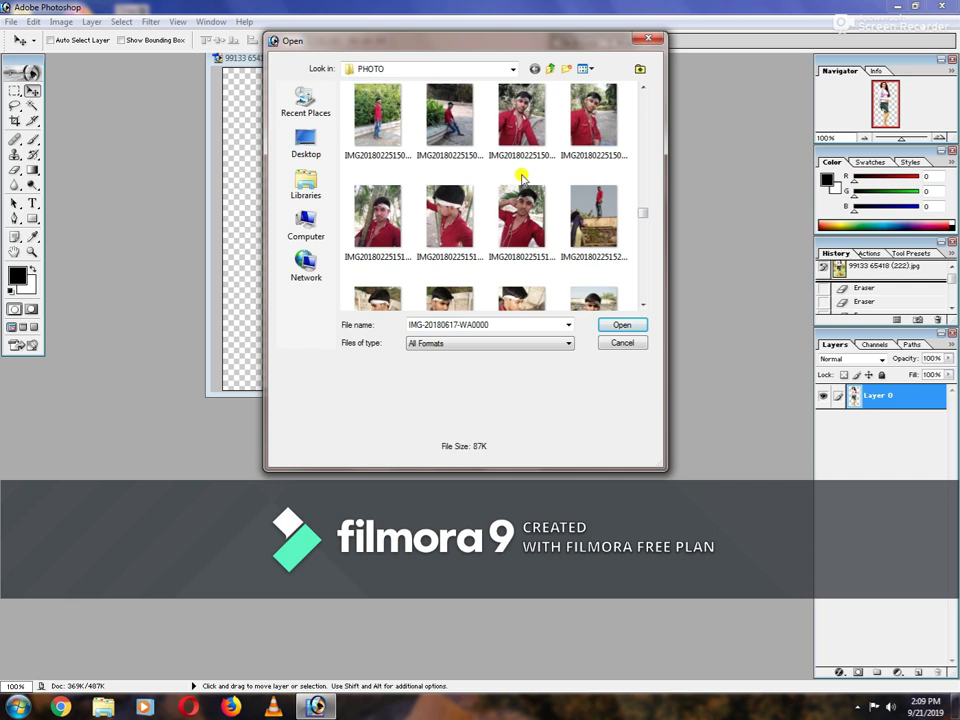
scroll(520, 176, down, 3)
scroll(520, 176, down, 3)
scroll(520, 176, down, 1)
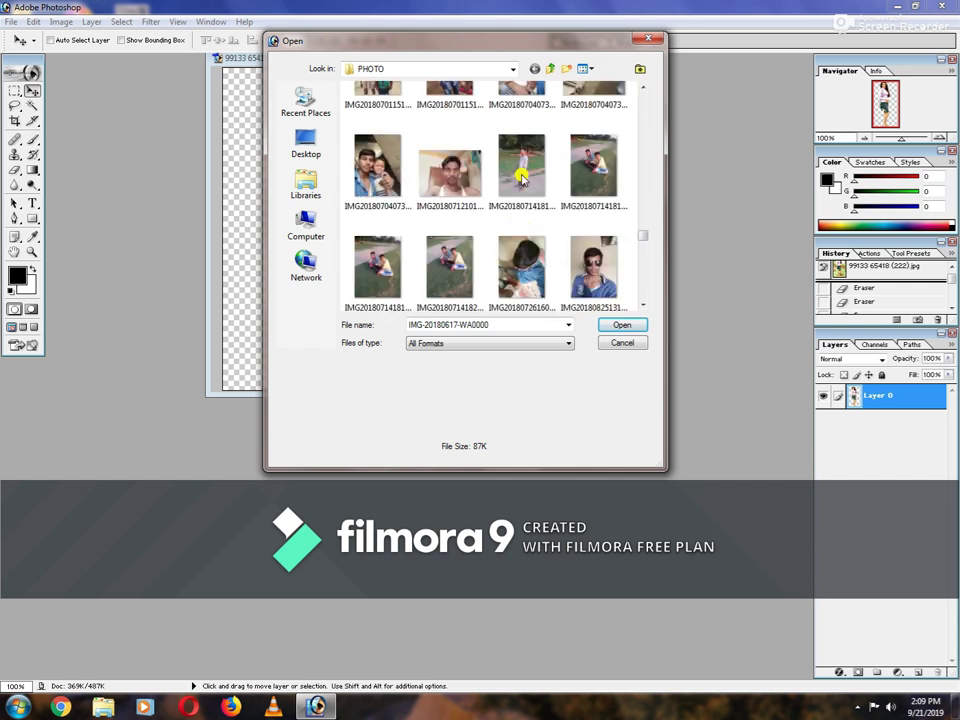
scroll(520, 176, down, 3)
scroll(520, 176, down, 3)
scroll(520, 176, down, 2)
scroll(520, 176, down, 2)
scroll(520, 176, down, 3)
scroll(520, 176, down, 5)
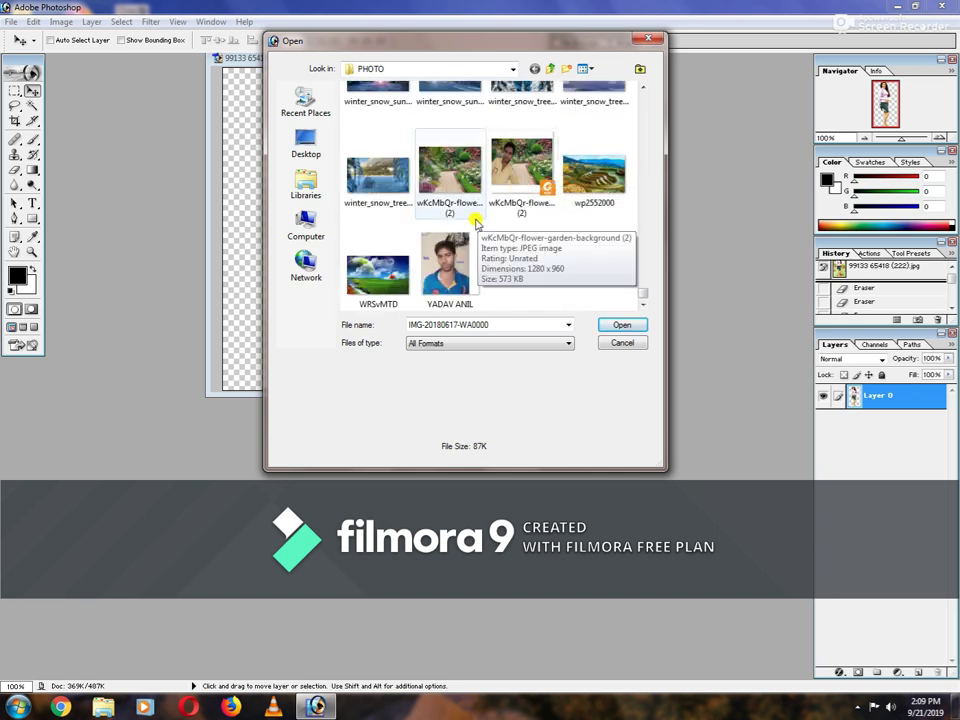
scroll(476, 222, up, 3)
scroll(476, 222, down, 3)
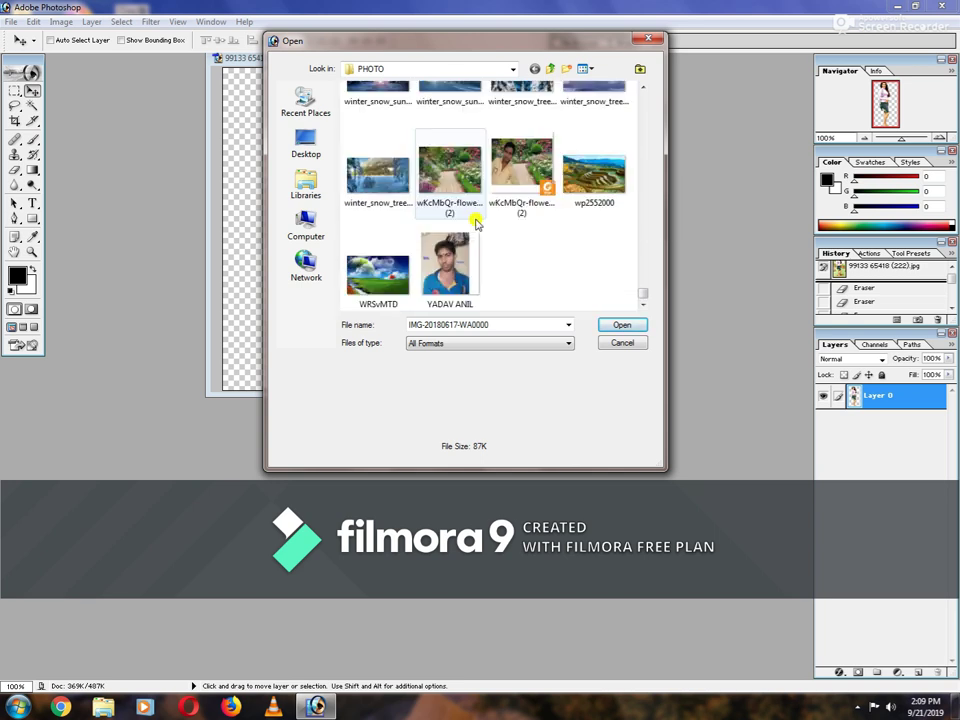
scroll(422, 242, up, 3)
scroll(422, 240, up, 2)
scroll(422, 240, up, 2)
scroll(422, 240, up, 2)
scroll(422, 240, up, 2)
scroll(422, 240, down, 6)
scroll(422, 237, down, 3)
double_click(375, 265)
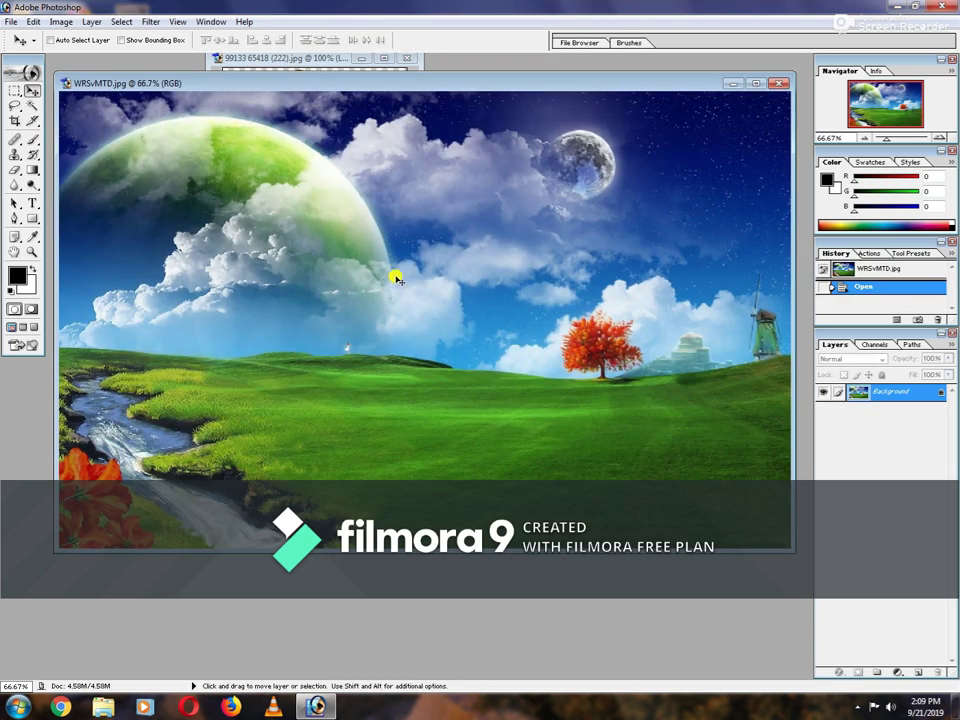
Drag the cut-out woman onto the WRSvMTD.jpg meadow as new Layer 1.
drag(466, 81, 434, 192)
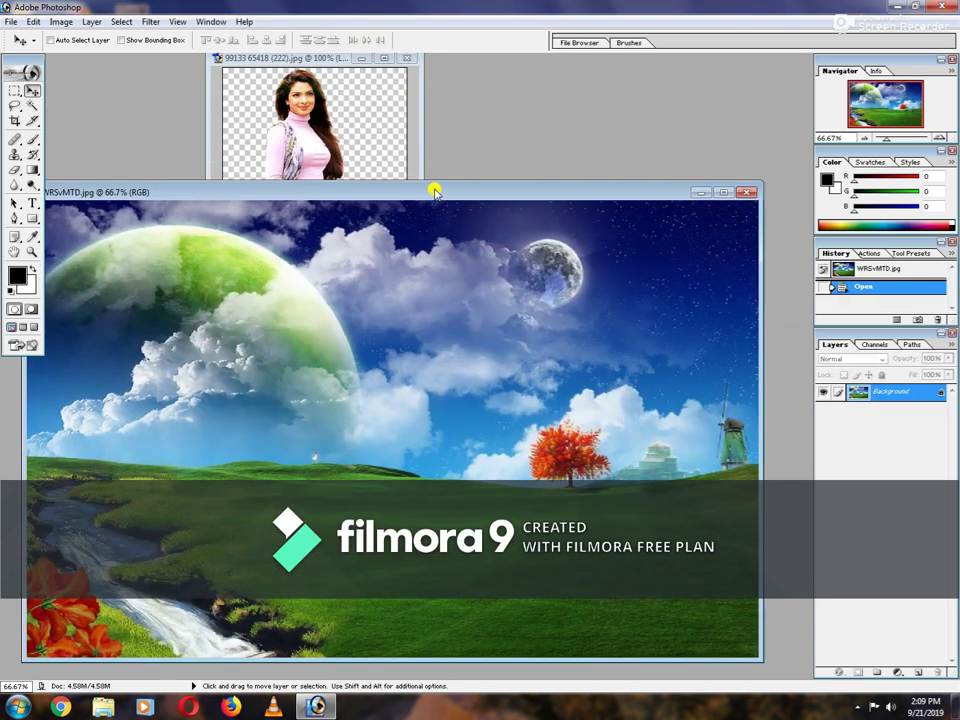
click(343, 115)
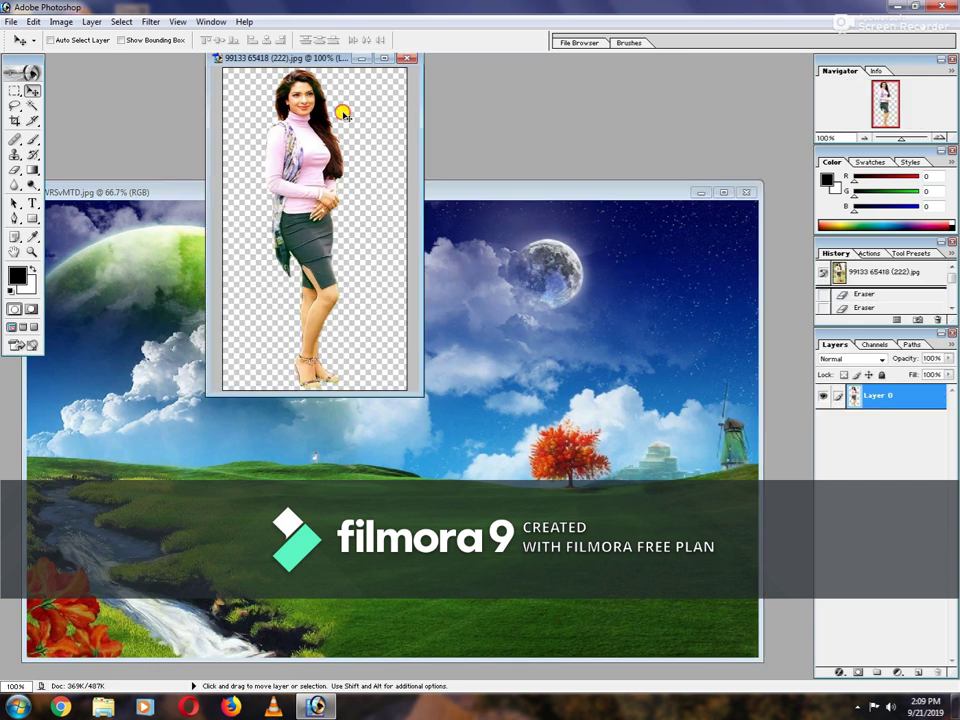
drag(343, 115, 422, 452)
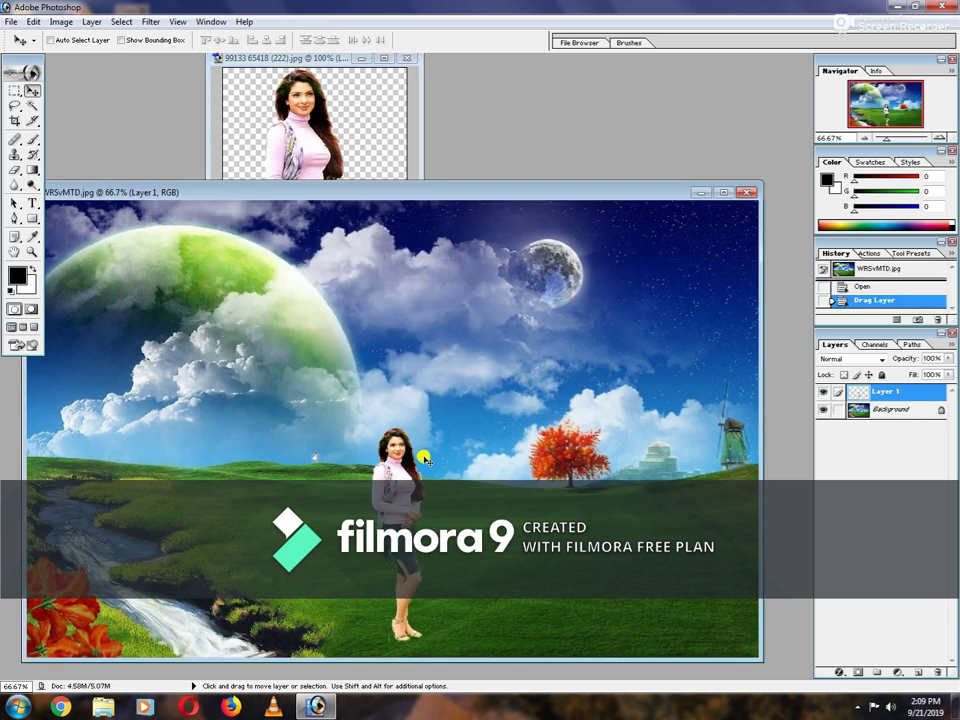
drag(483, 193, 501, 56)
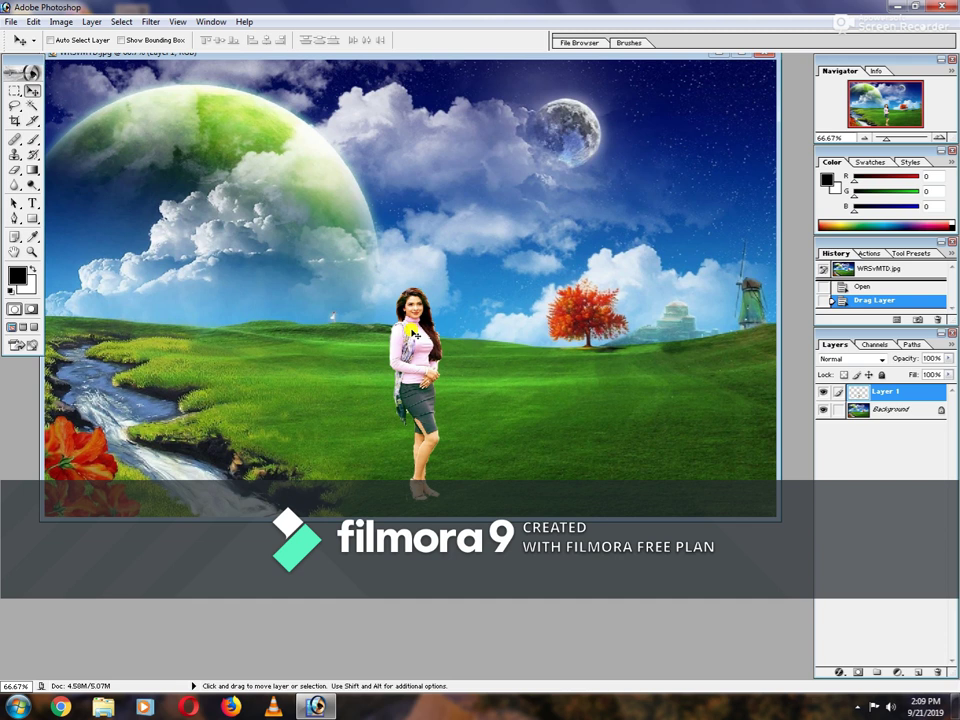
key(ctrl+t)
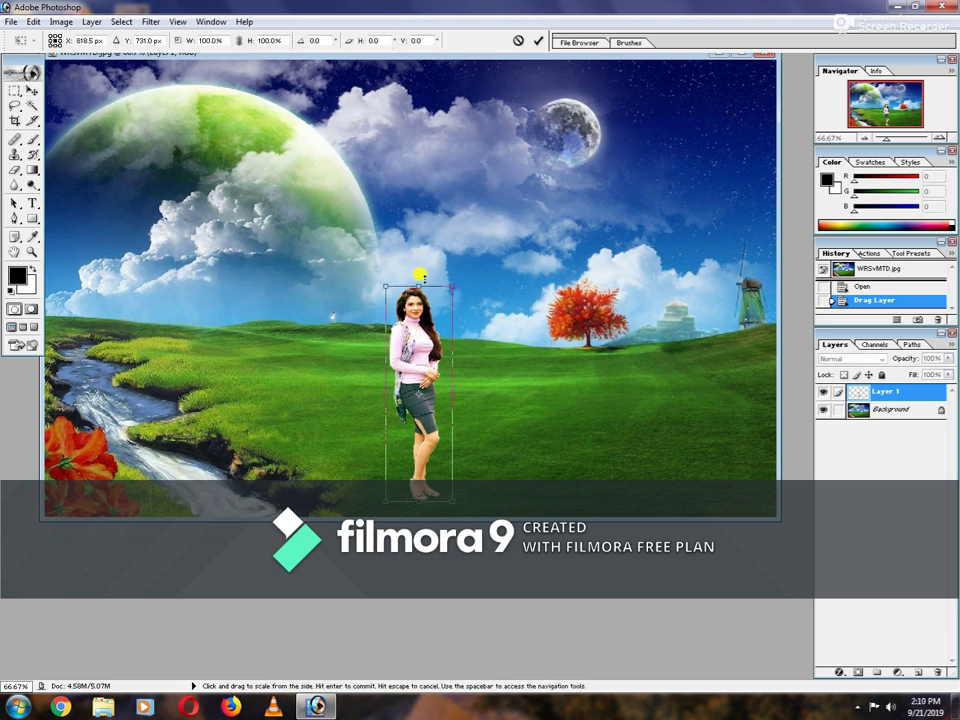
Free-transform the woman to about 102% width and 168% height, reaching from clouds to grass, and apply it.
drag(419, 287, 425, 141)
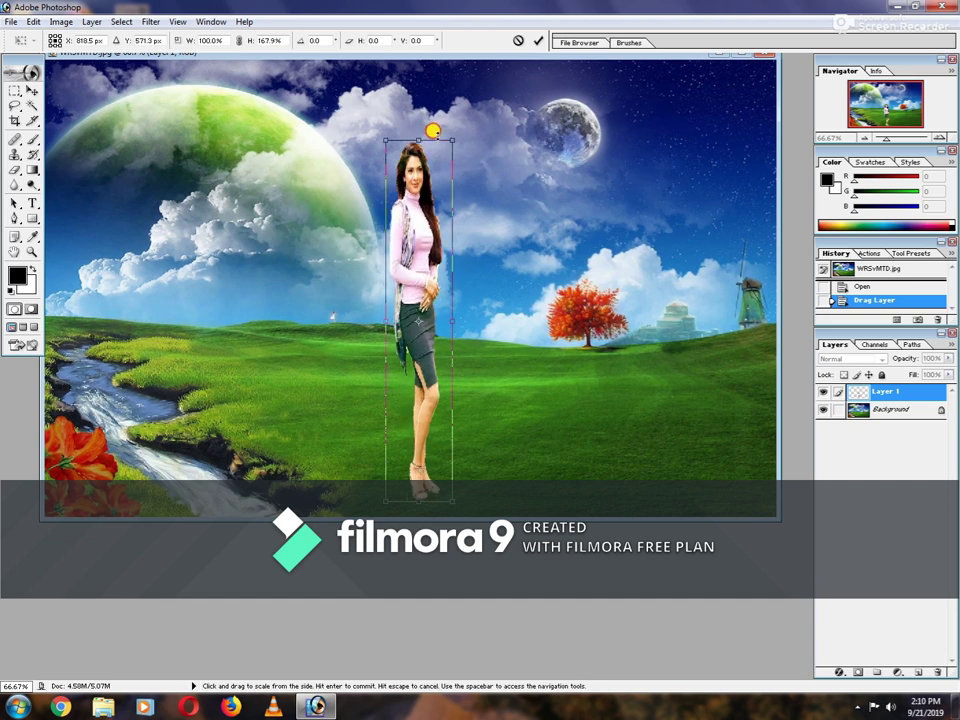
drag(446, 273, 505, 276)
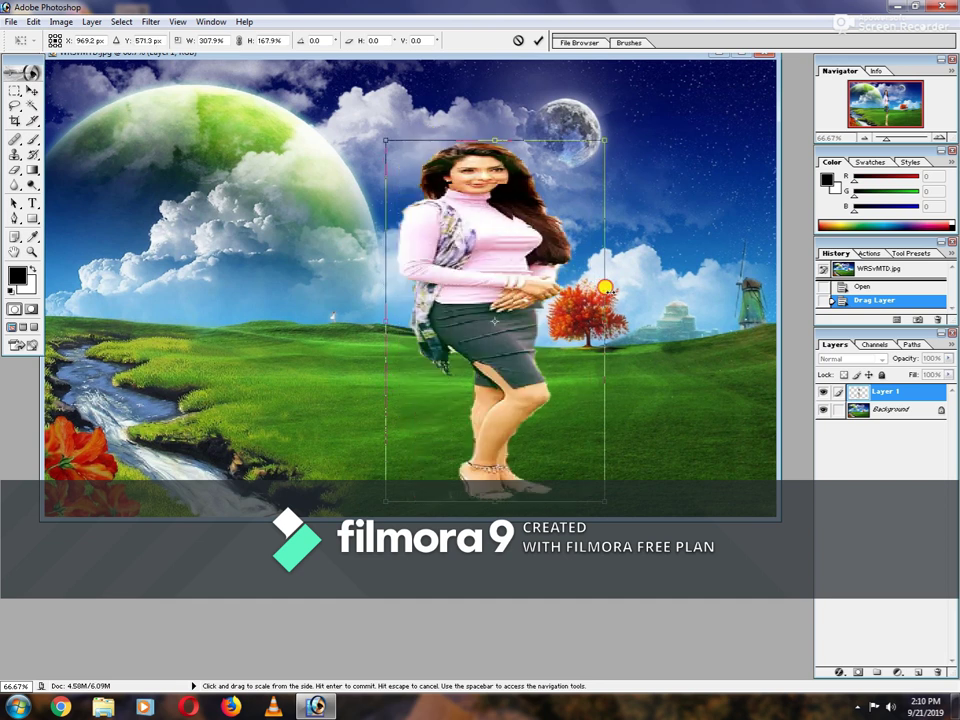
drag(437, 274, 440, 274)
drag(428, 334, 419, 313)
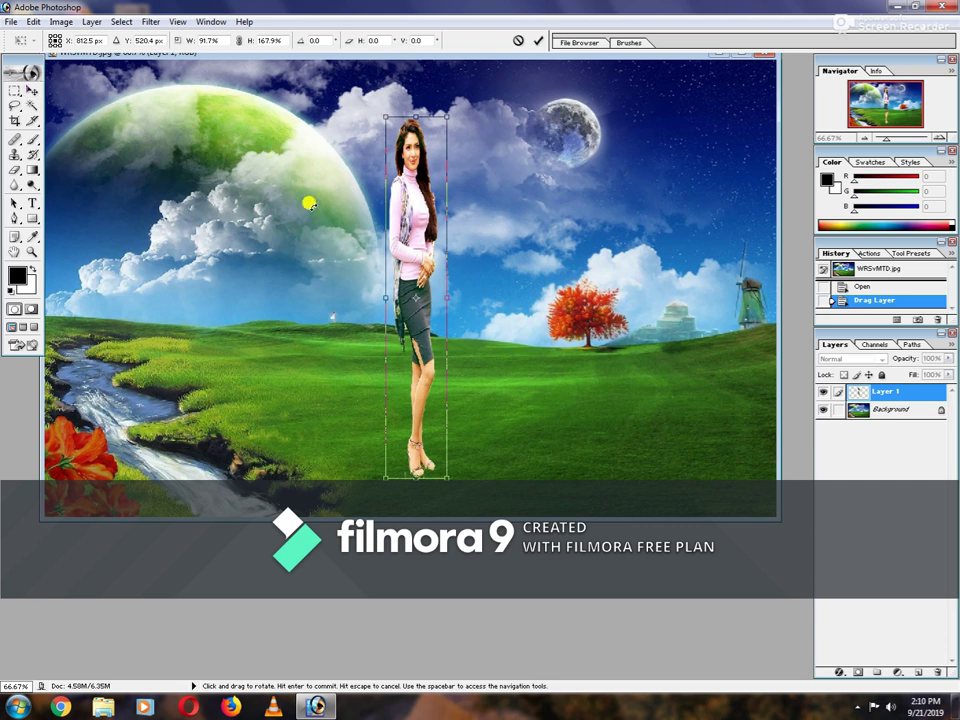
drag(383, 294, 376, 292)
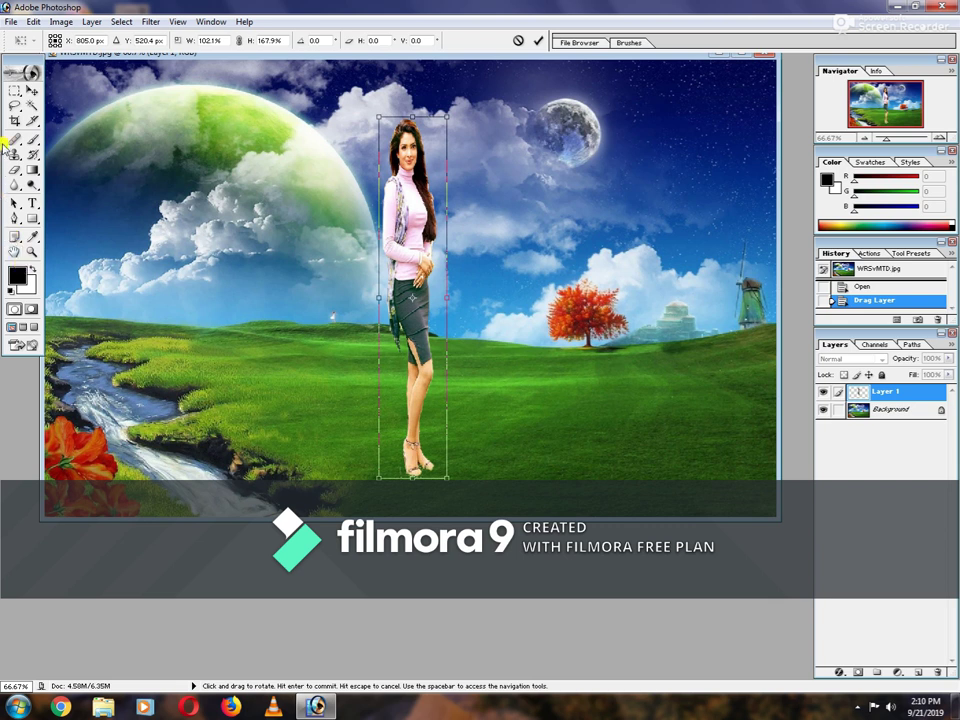
click(31, 90)
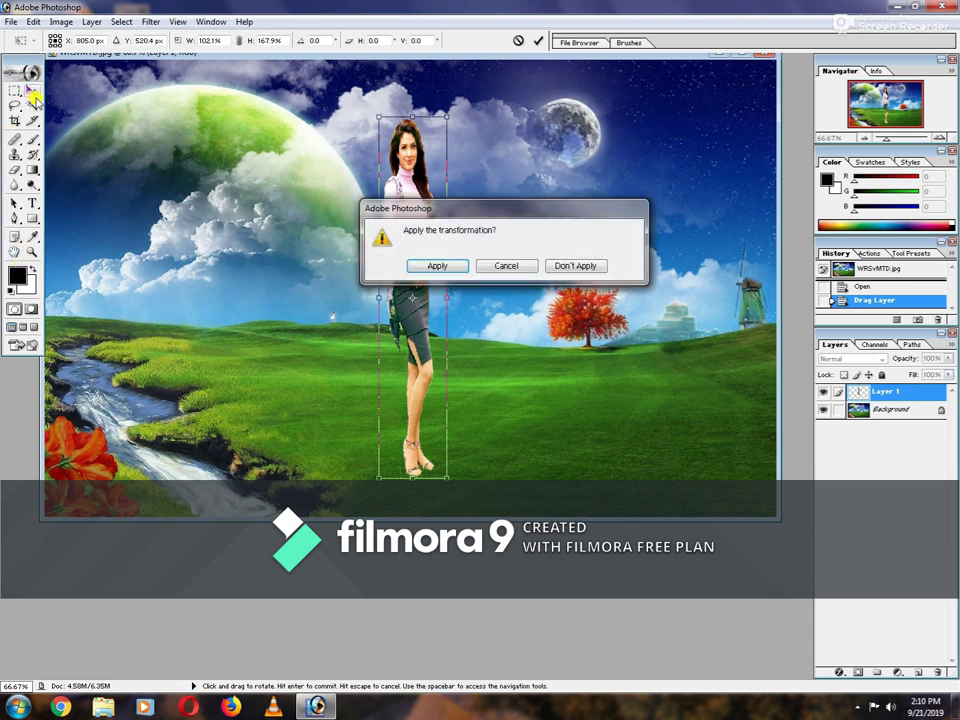
click(436, 266)
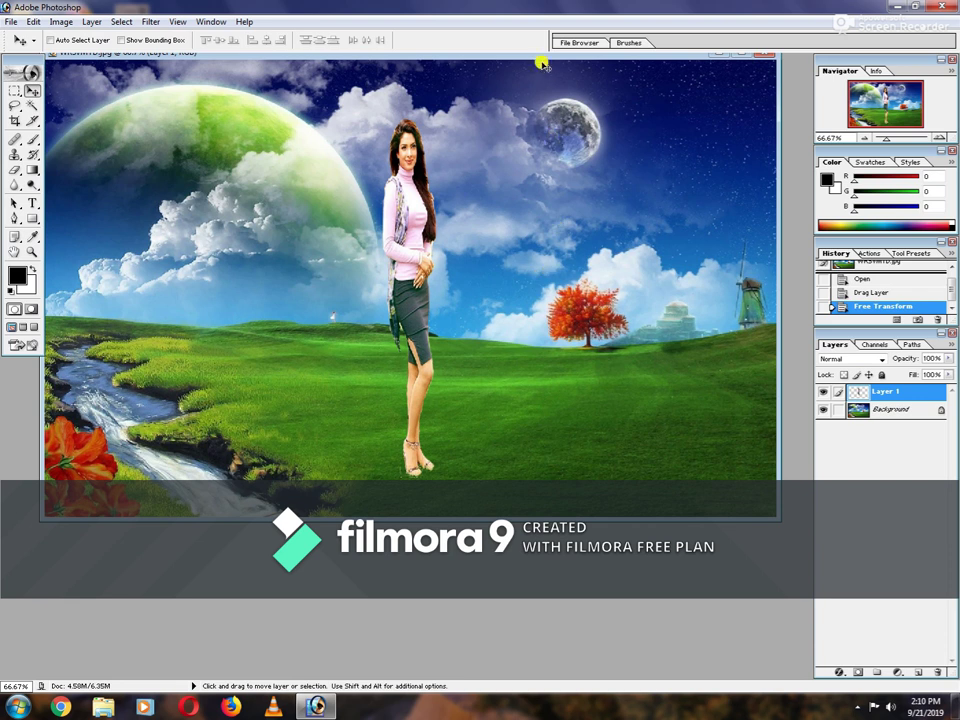
Reposition the document window and nudge the enlarged woman slightly lower onto the meadow.
drag(538, 56, 532, 137)
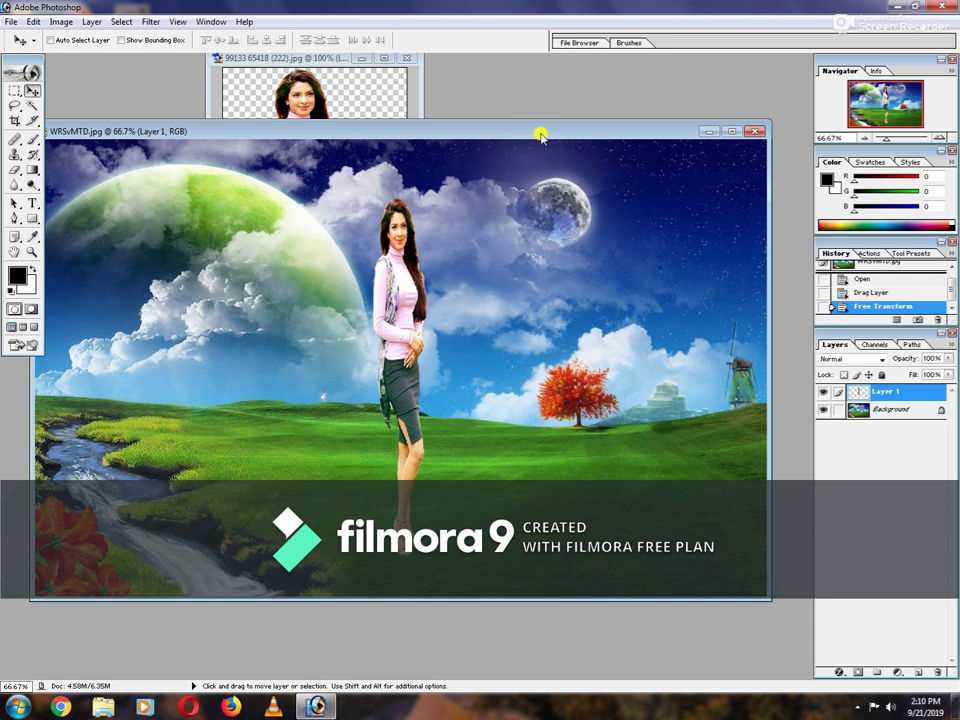
drag(540, 134, 568, 102)
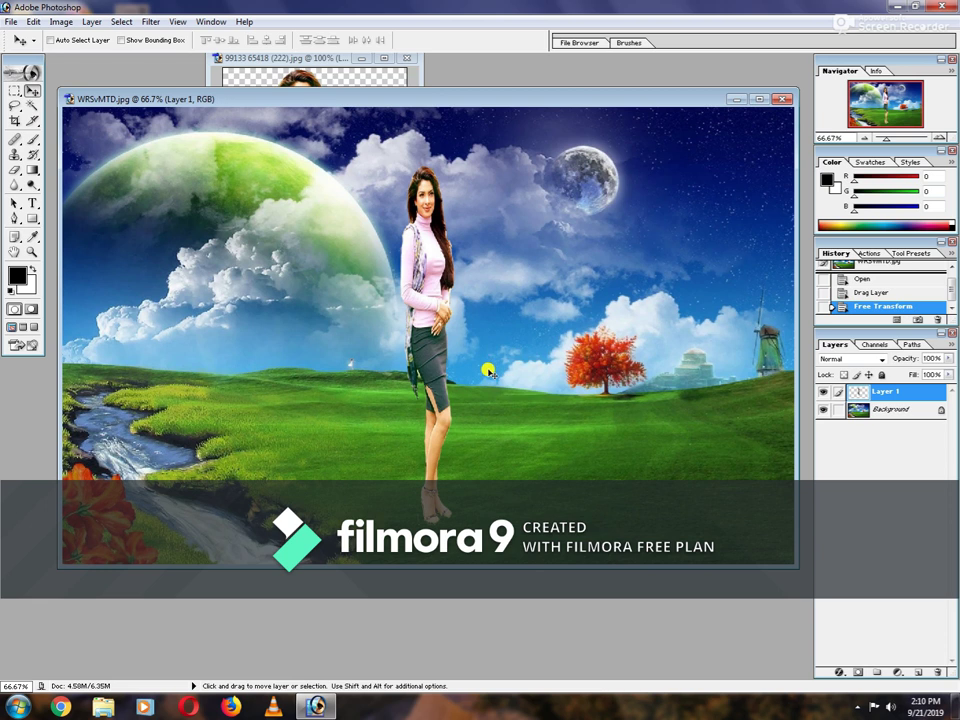
drag(419, 338, 421, 352)
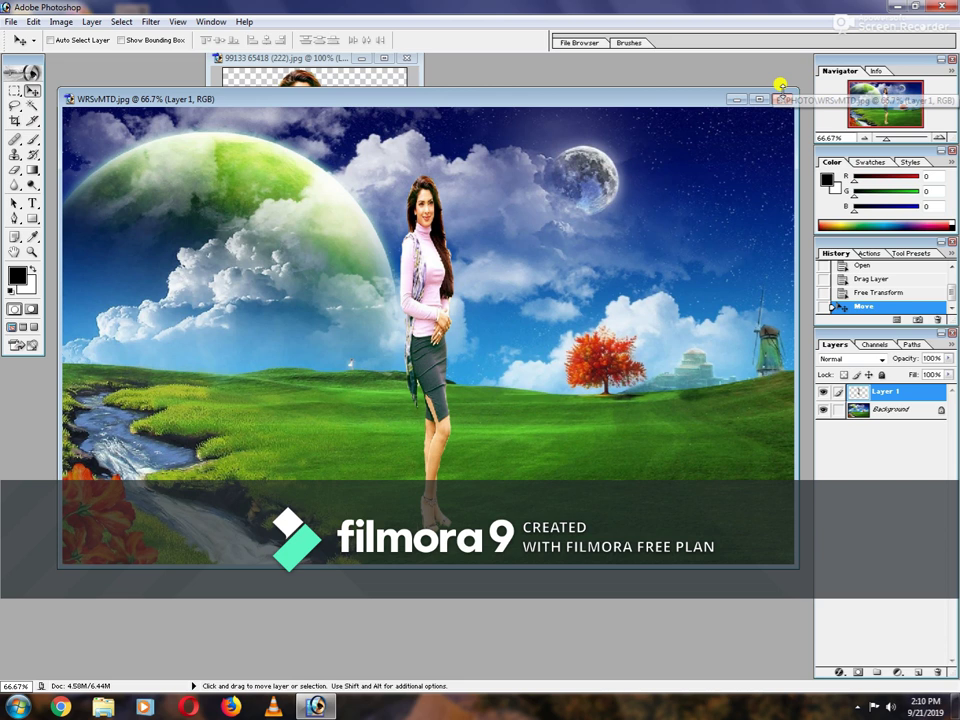
click(11, 21)
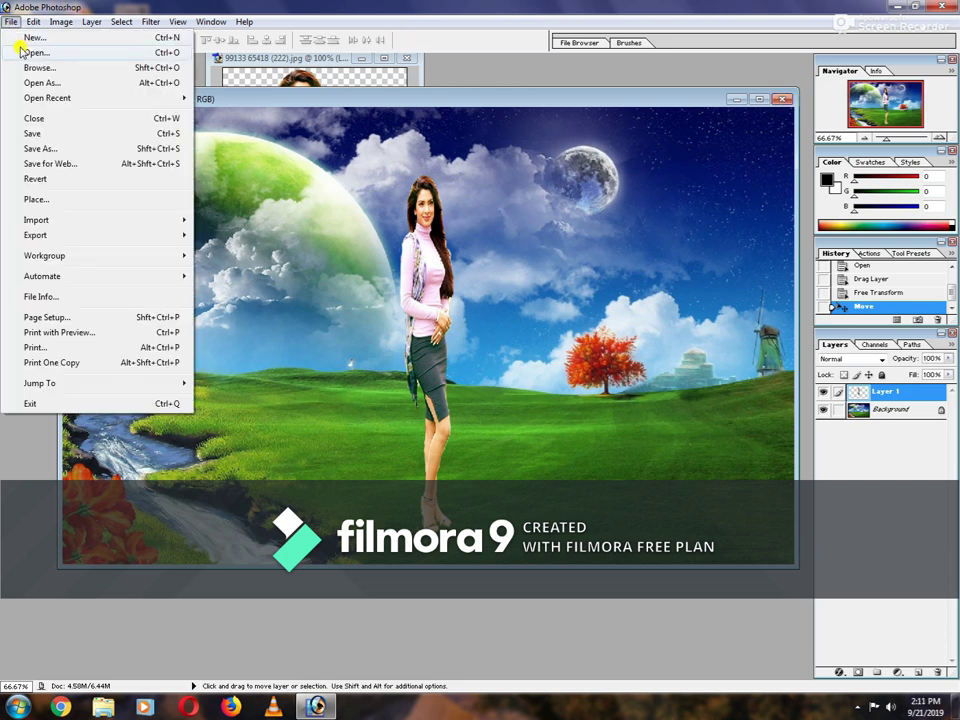
Start Save As, replacing the file name with 'edit' and choosing JPEG format.
click(36, 148)
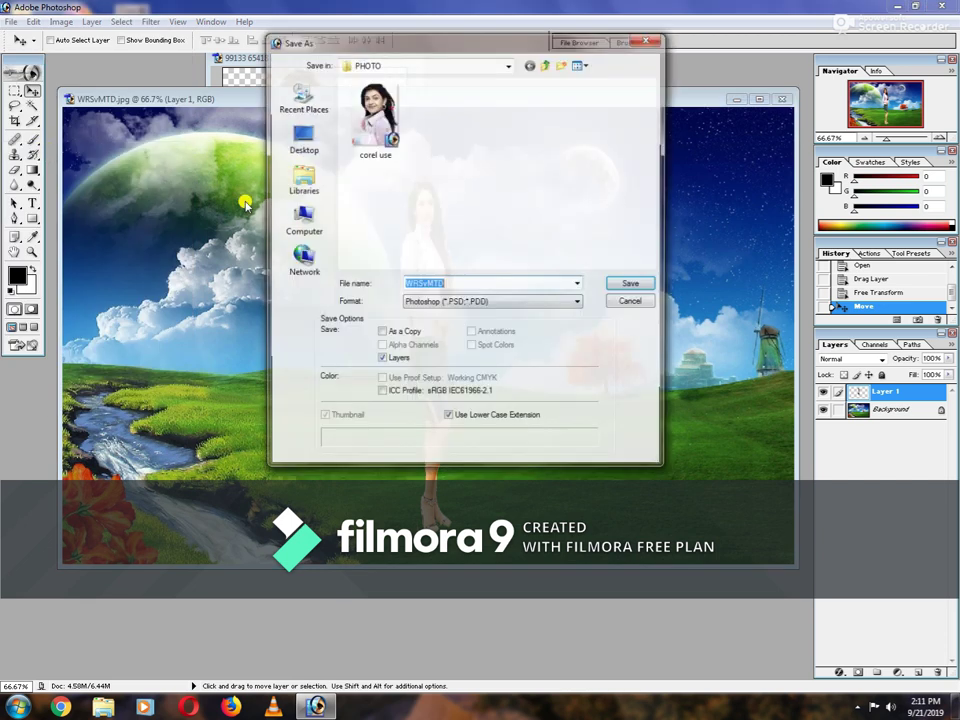
click(455, 283)
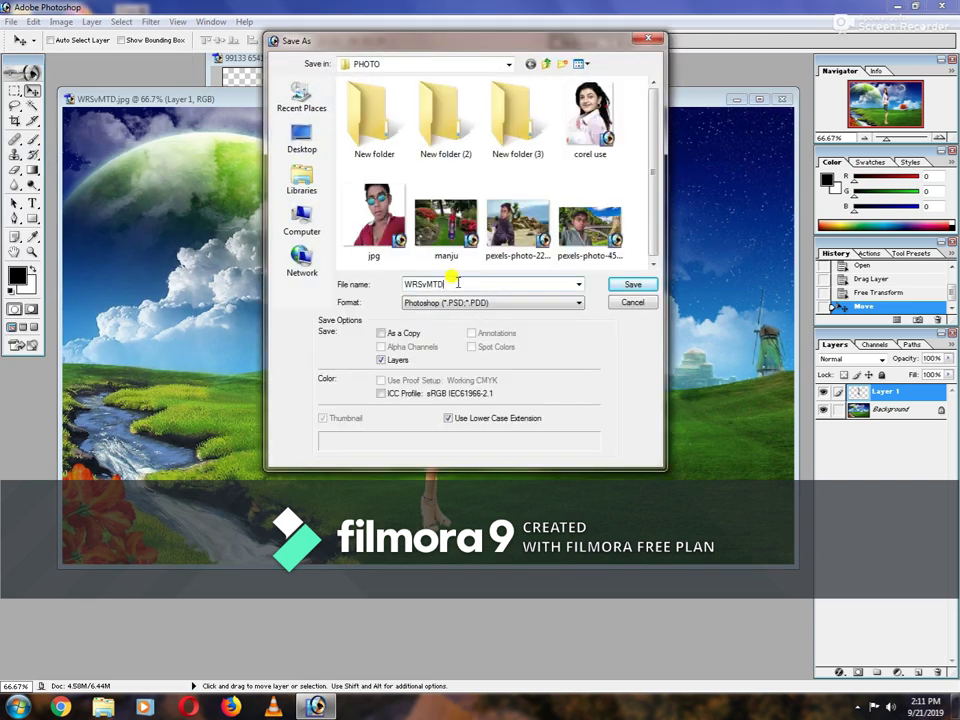
key(BackSpace)
key(BackSpace)
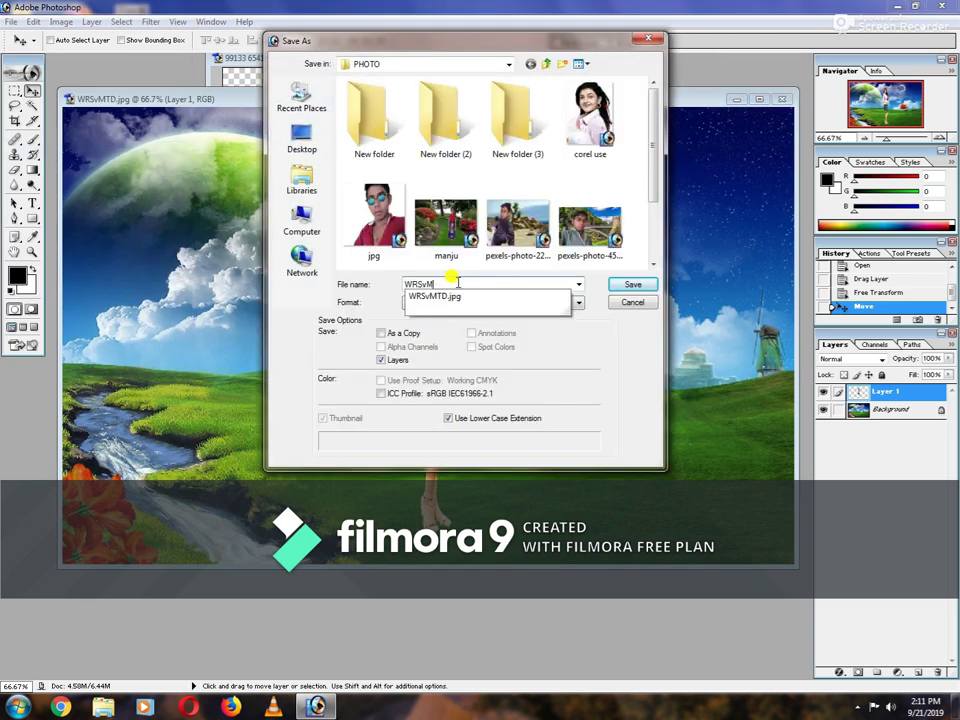
key(BackSpace)
key(BackSpace)
key(BackSpace)
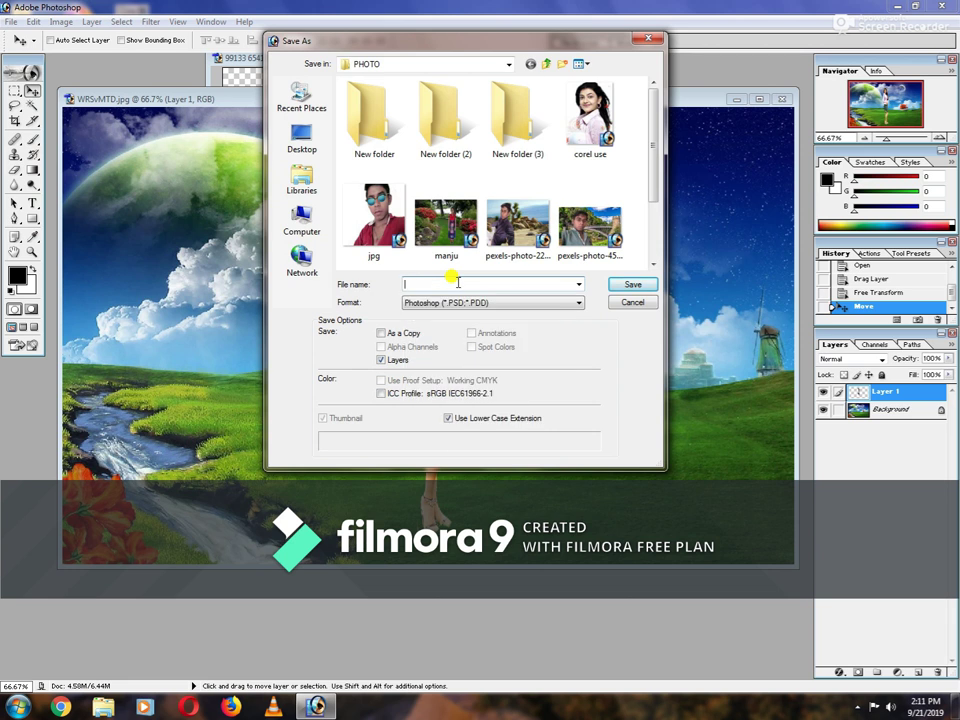
text(edi)
click(460, 303)
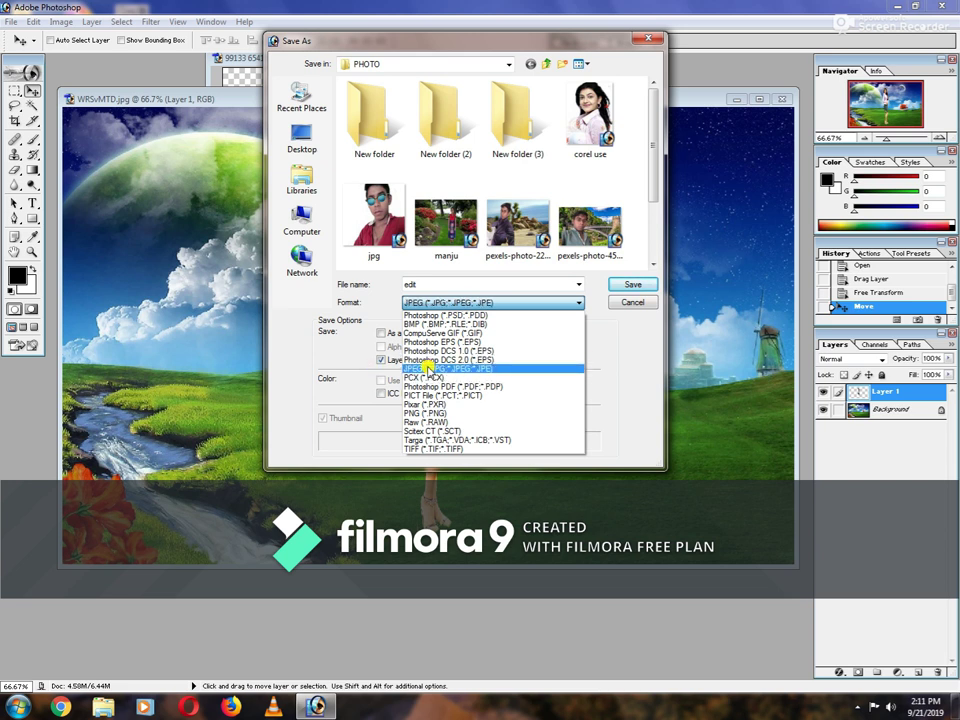
click(437, 369)
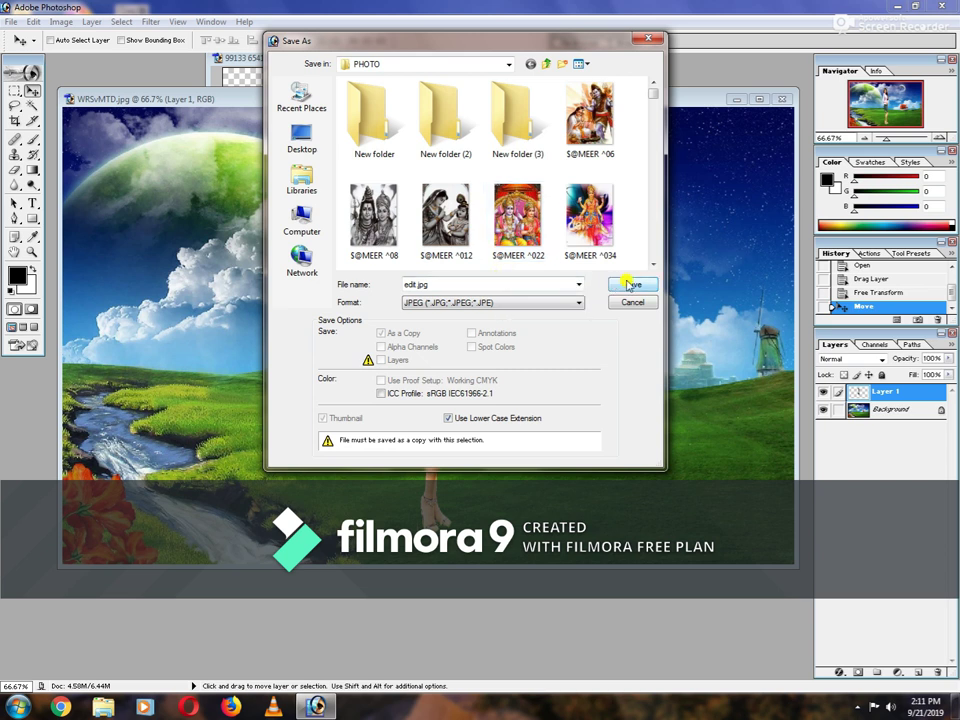
Save edit.jpg in the PHOTO folder, accepting the high-quality JPEG options.
click(486, 302)
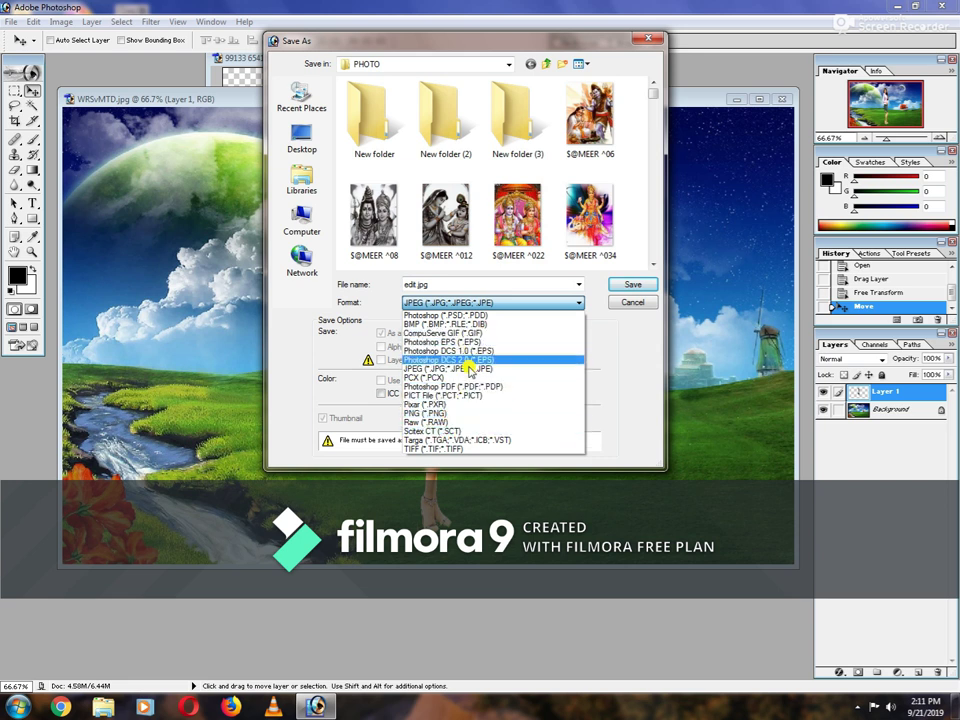
click(503, 304)
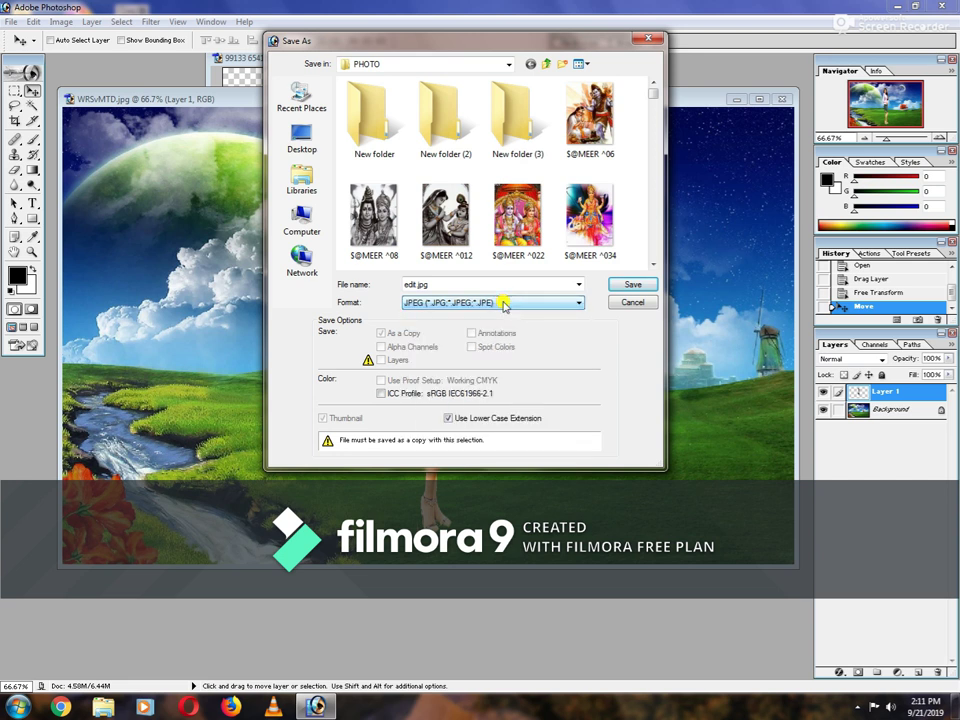
click(641, 287)
click(629, 284)
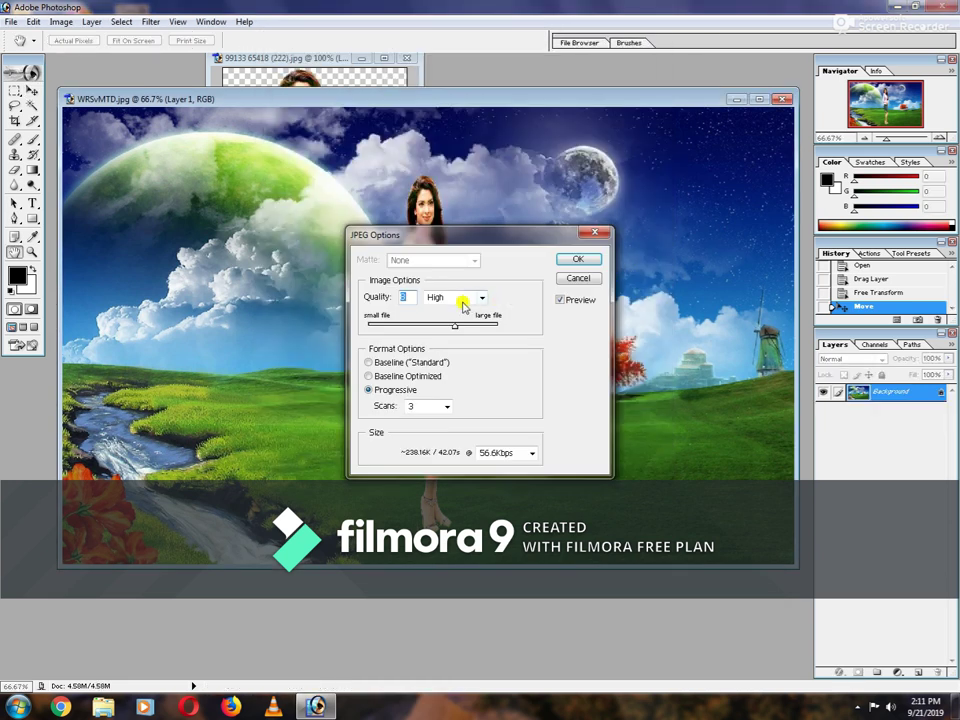
click(580, 260)
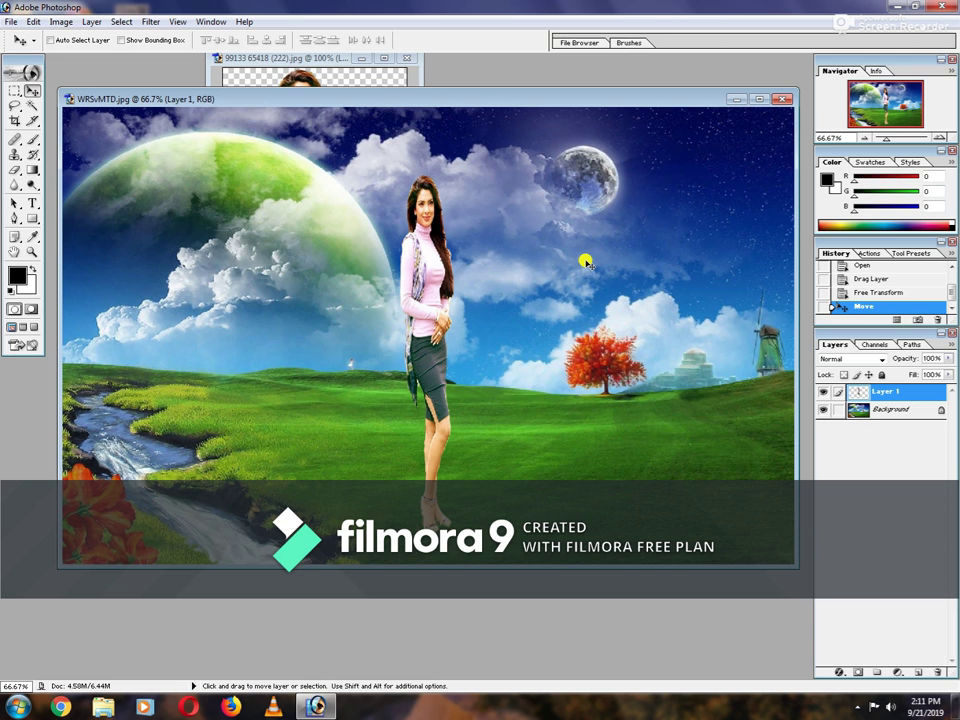